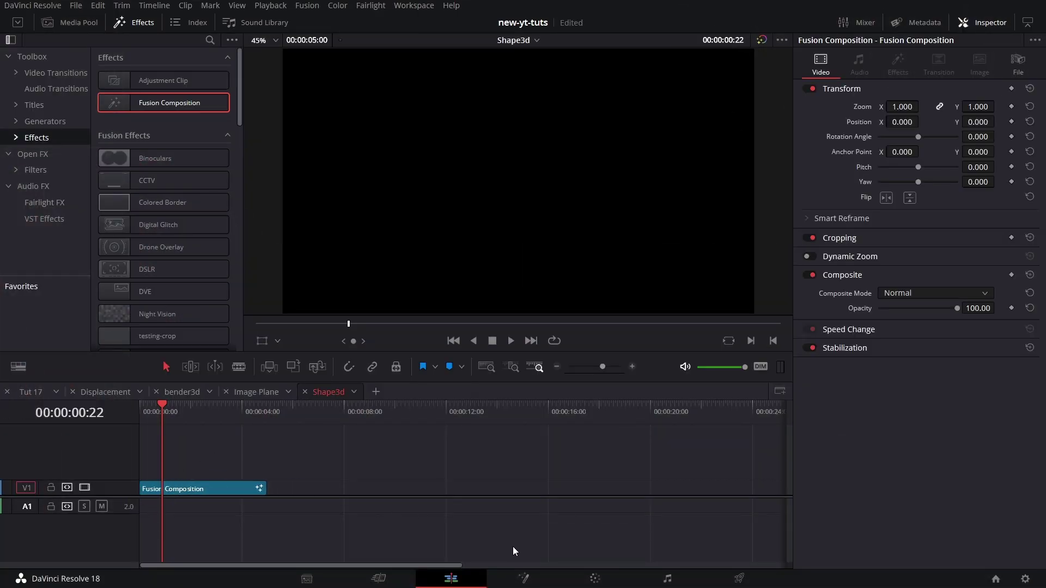
- On the Fusion page, wire a new Shape3D1 through Renderer3D1 into MediaOut1
{"action": "left_click", "coordinate": [527, 580]}
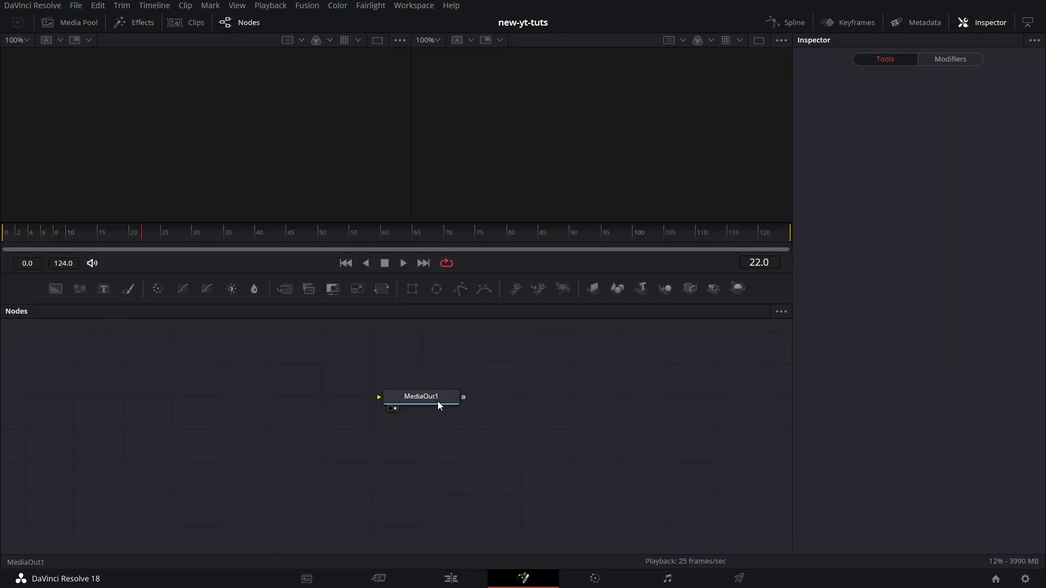
{"action": "left_click_drag", "start_coordinate": [437, 401], "coordinate": [648, 449]}
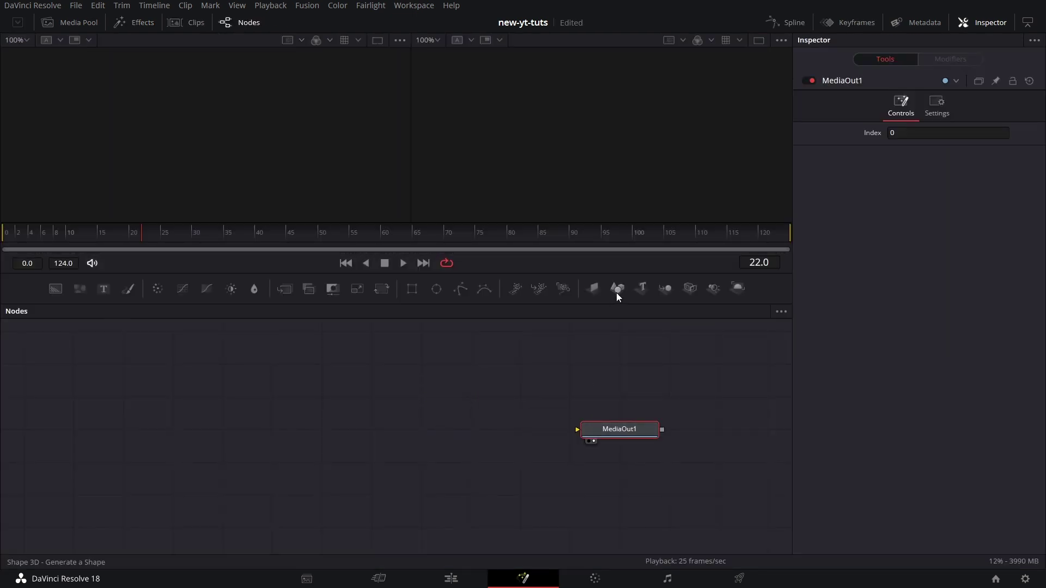
{"action": "left_click_drag", "start_coordinate": [616, 292], "coordinate": [282, 431]}
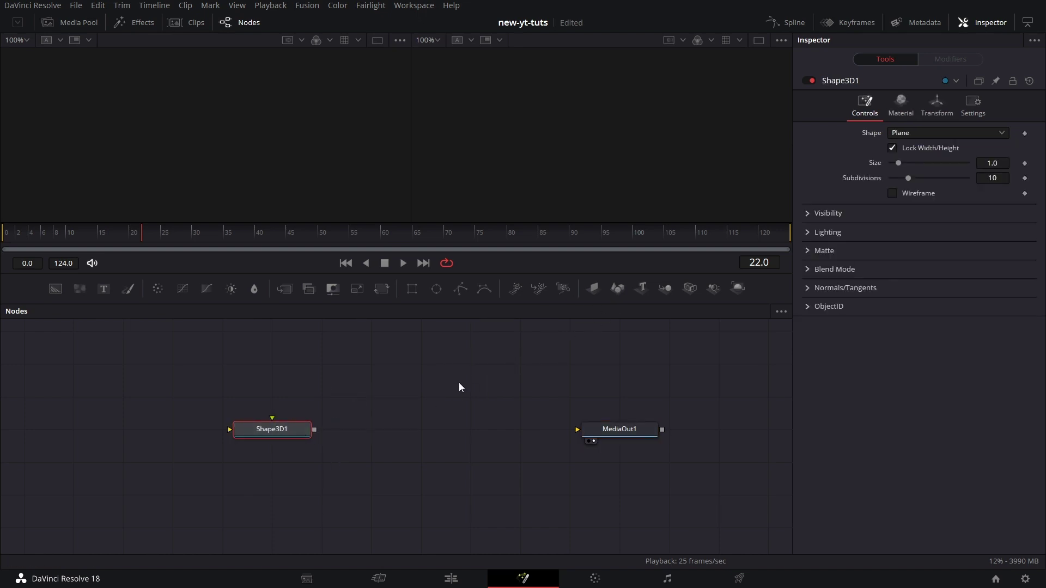
{"action": "left_click_drag", "start_coordinate": [739, 289], "coordinate": [427, 436]}
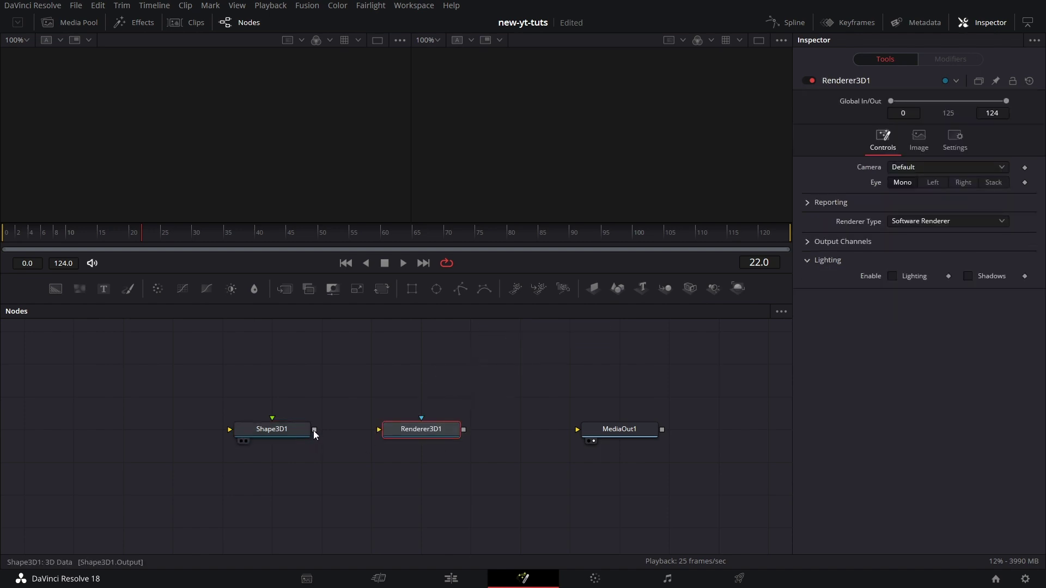
{"action": "left_click_drag", "start_coordinate": [314, 430], "coordinate": [388, 432]}
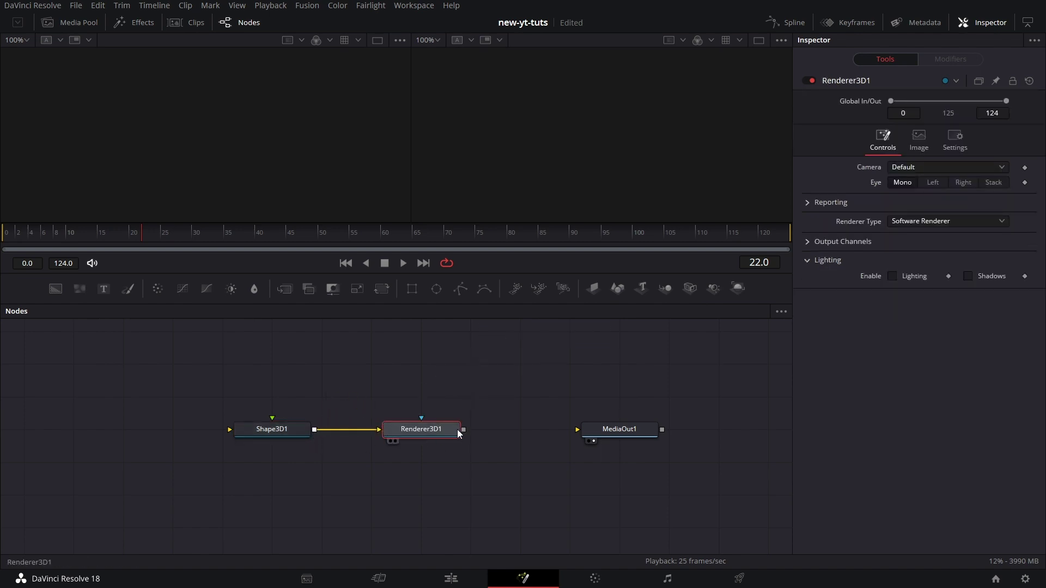
{"action": "left_click_drag", "start_coordinate": [464, 429], "coordinate": [576, 429]}
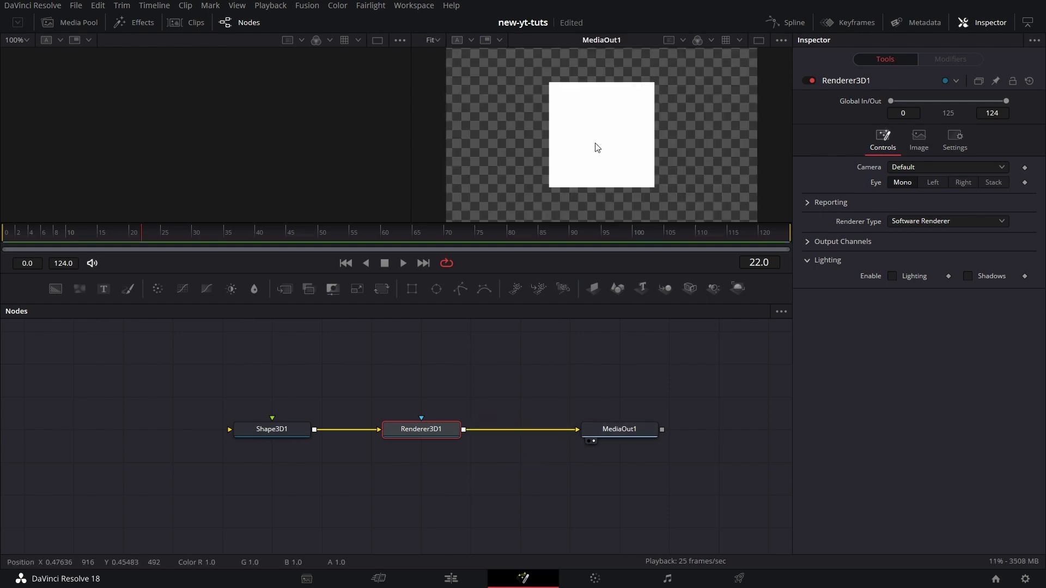
- Switch to a single viewer, keep Shape3D1 as a Plane, and add a Text3D node
{"action": "left_click", "coordinate": [758, 40]}
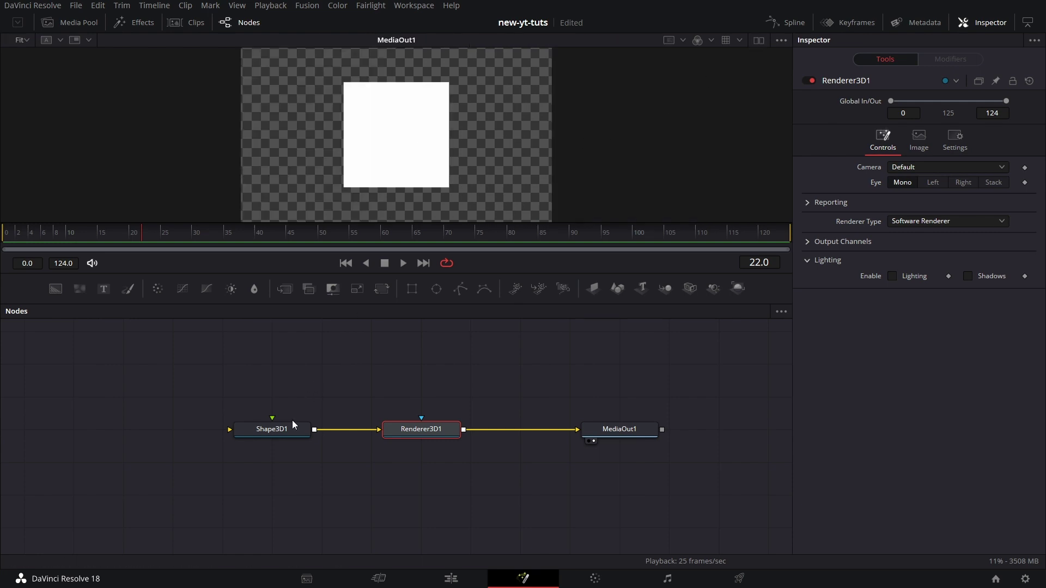
{"action": "left_click", "coordinate": [279, 433]}
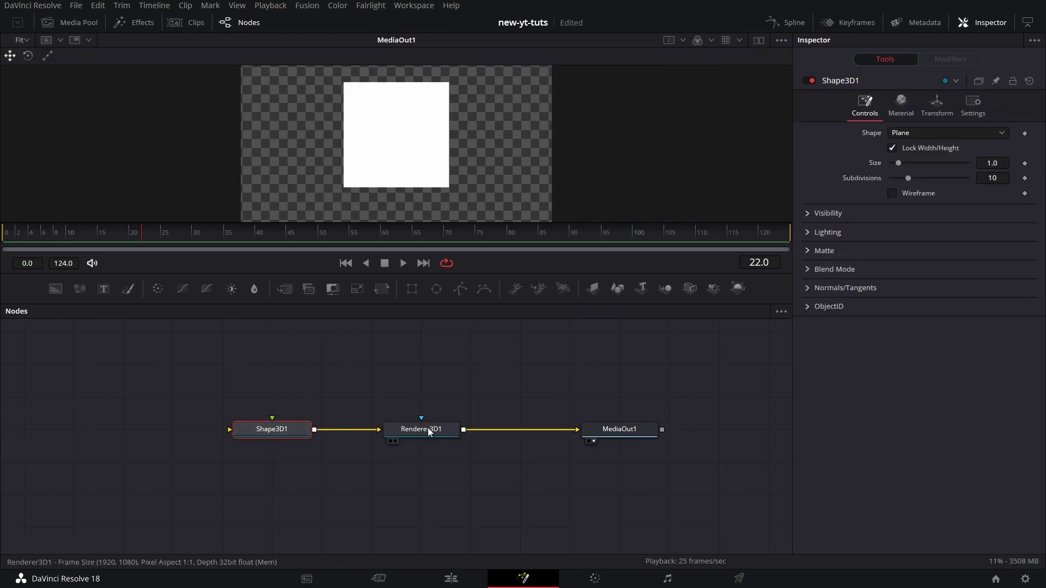
{"action": "left_click", "coordinate": [919, 130]}
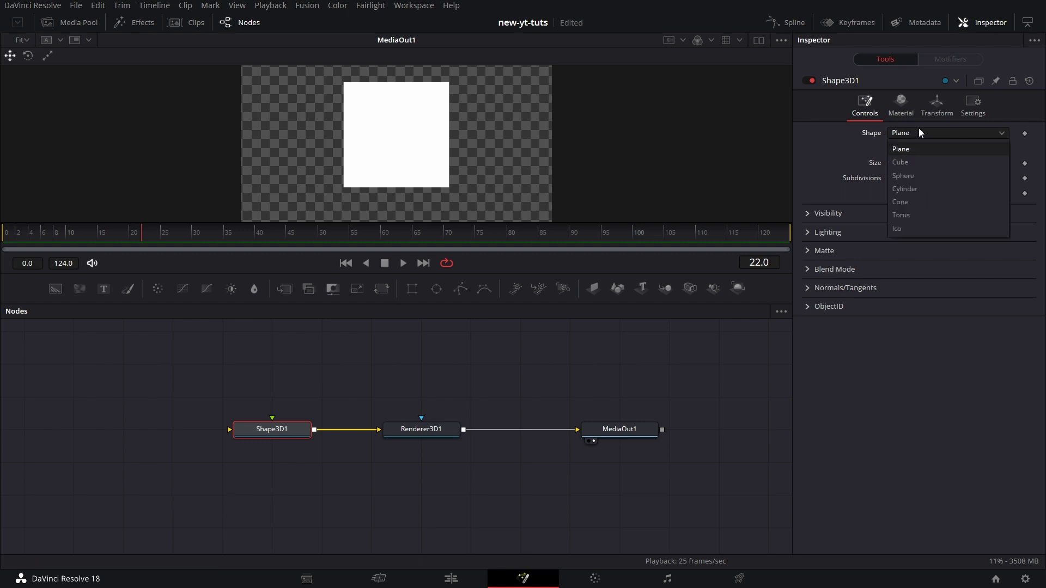
{"action": "left_click", "coordinate": [823, 362]}
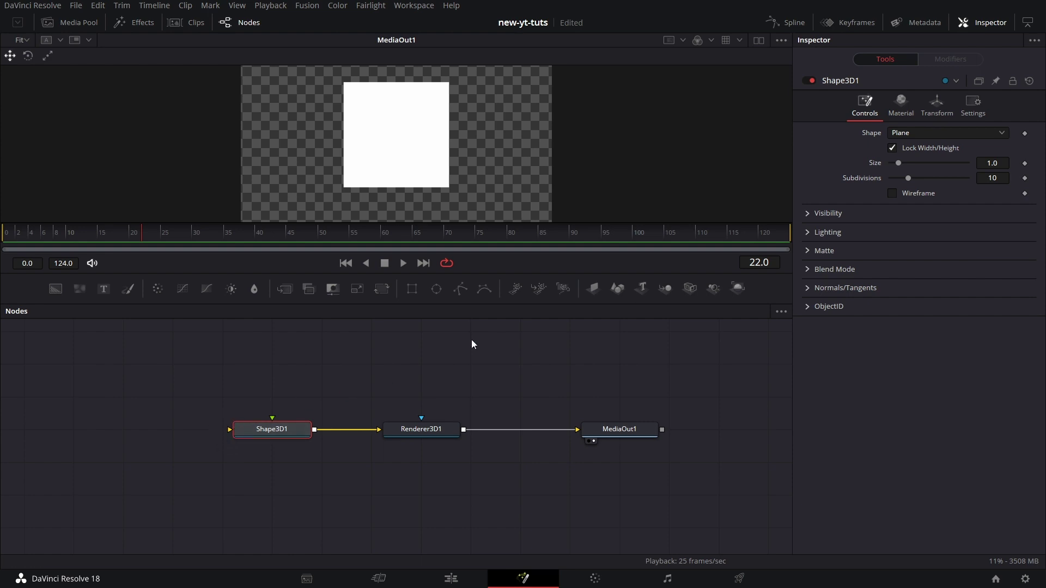
{"action": "left_click_drag", "start_coordinate": [635, 287], "coordinate": [188, 402]}
- Enter 'text3d' in Text3D1 and connect it into Shape3D1, discarding a temporary Merge3D
{"action": "left_click", "coordinate": [869, 177]}
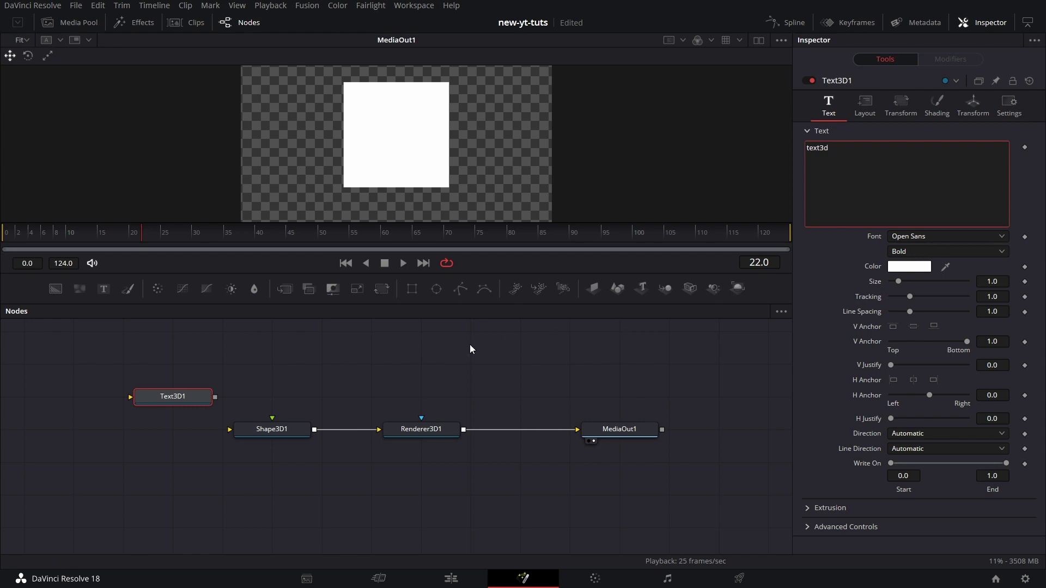
{"action": "left_click_drag", "start_coordinate": [215, 397], "coordinate": [229, 430]}
{"action": "left_click_drag", "start_coordinate": [187, 400], "coordinate": [187, 433]}
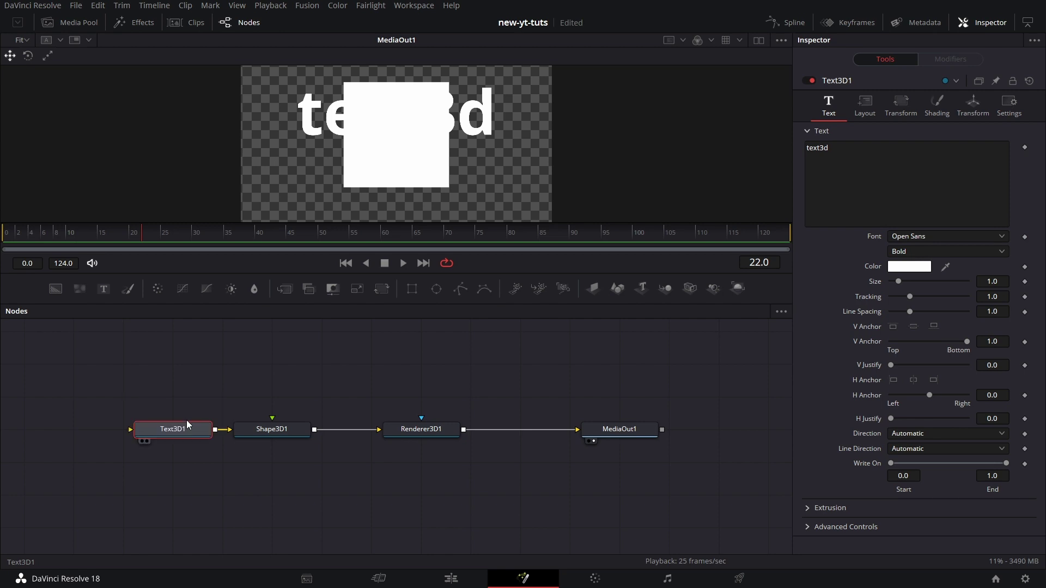
{"action": "left_click", "coordinate": [201, 390]}
{"action": "left_click_drag", "start_coordinate": [659, 289], "coordinate": [227, 382]}
{"action": "left_click_drag", "start_coordinate": [228, 429], "coordinate": [230, 429]}
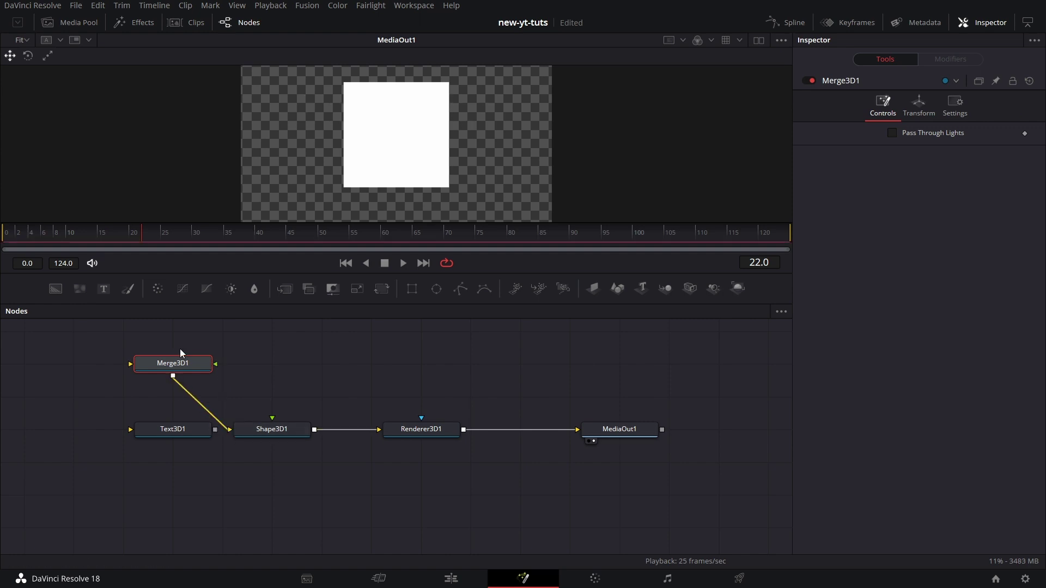
{"action": "key", "text": "Delete"}
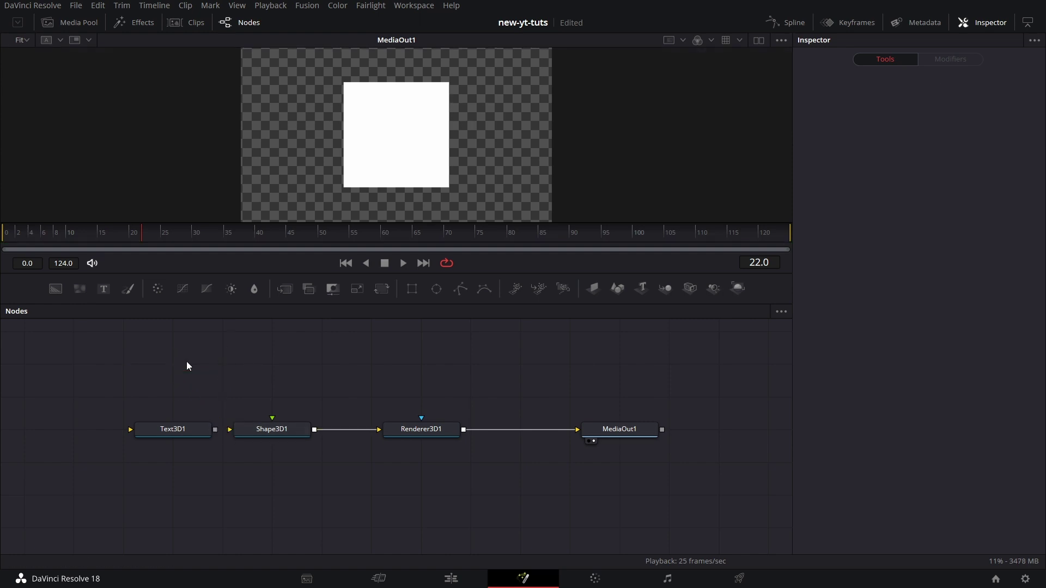
{"action": "left_click_drag", "start_coordinate": [215, 430], "coordinate": [230, 429]}
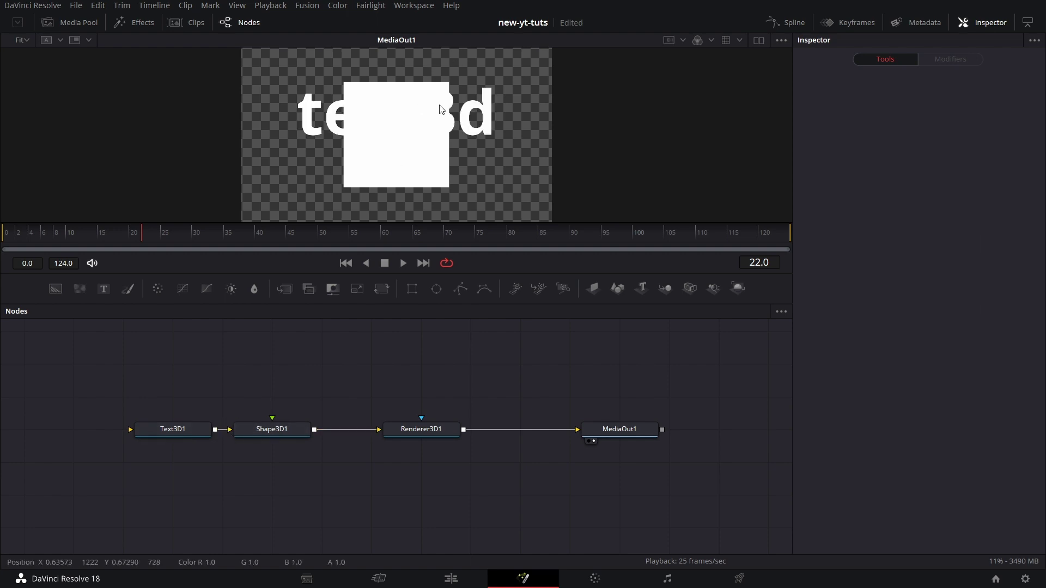
- Split into dual viewers with Shape3D1's 3D scene shown edge-on on the left
{"action": "left_click", "coordinate": [758, 40]}
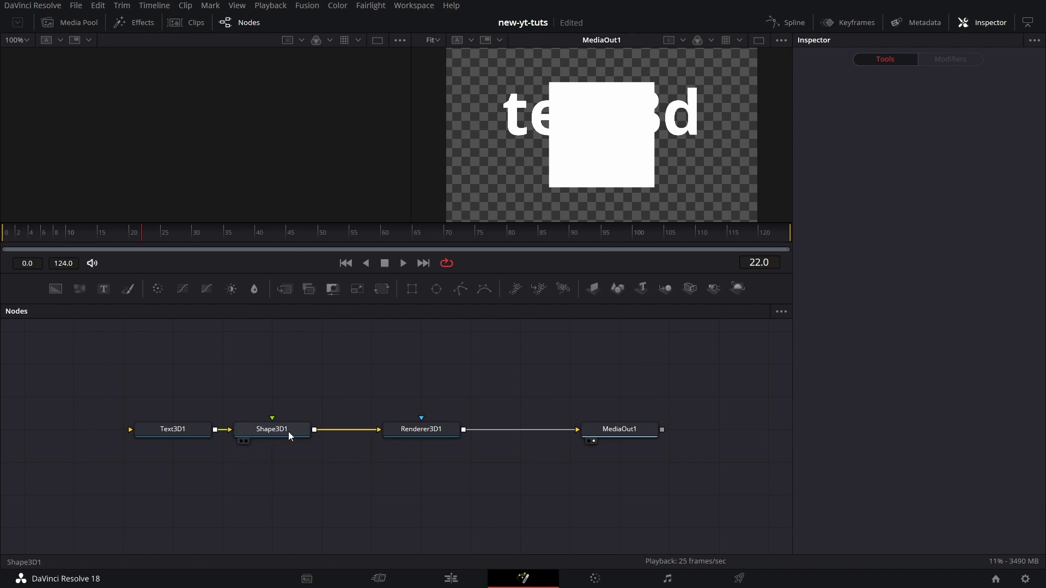
{"action": "left_click_drag", "start_coordinate": [289, 431], "coordinate": [295, 173]}
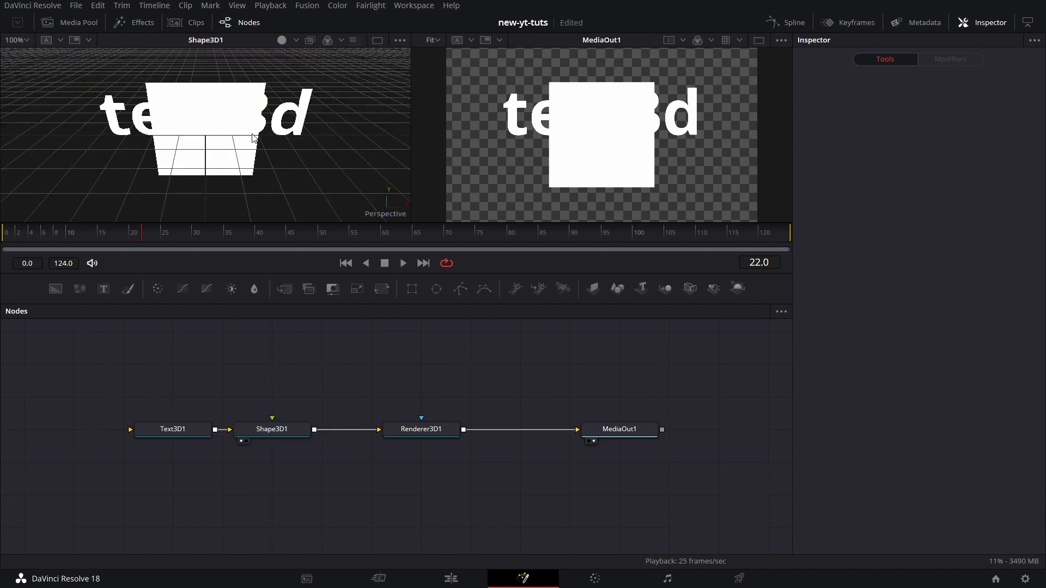
{"action": "left_click_drag", "start_coordinate": [263, 133], "coordinate": [98, 83]}
- Color the Text3D1 lettering magenta, extrude it to depth 0.0992, and enable viewer lighting
{"action": "left_click", "coordinate": [166, 430]}
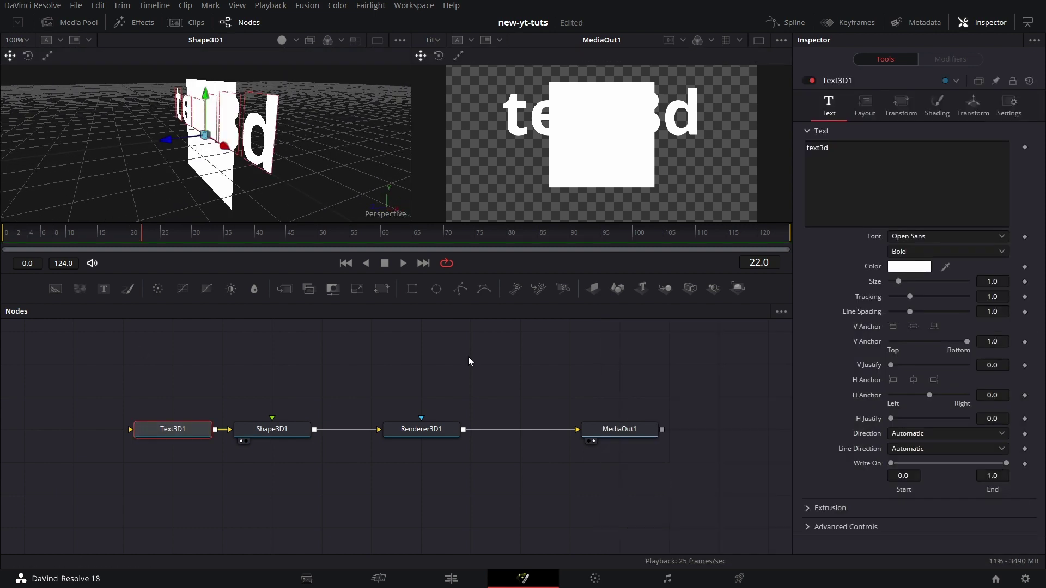
{"action": "left_click", "coordinate": [907, 267]}
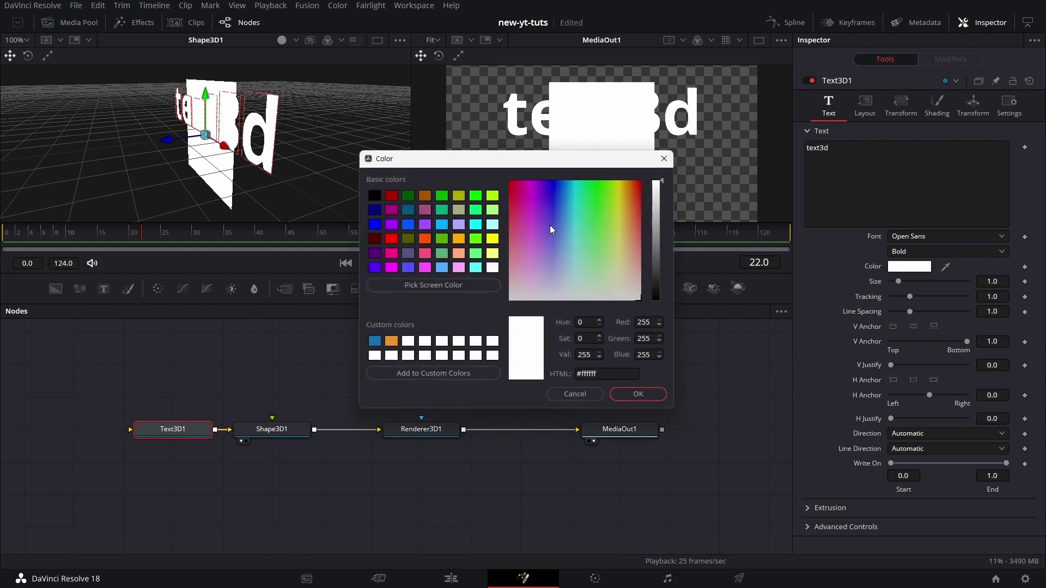
{"action": "left_click", "coordinate": [531, 218]}
{"action": "left_click", "coordinate": [638, 394]}
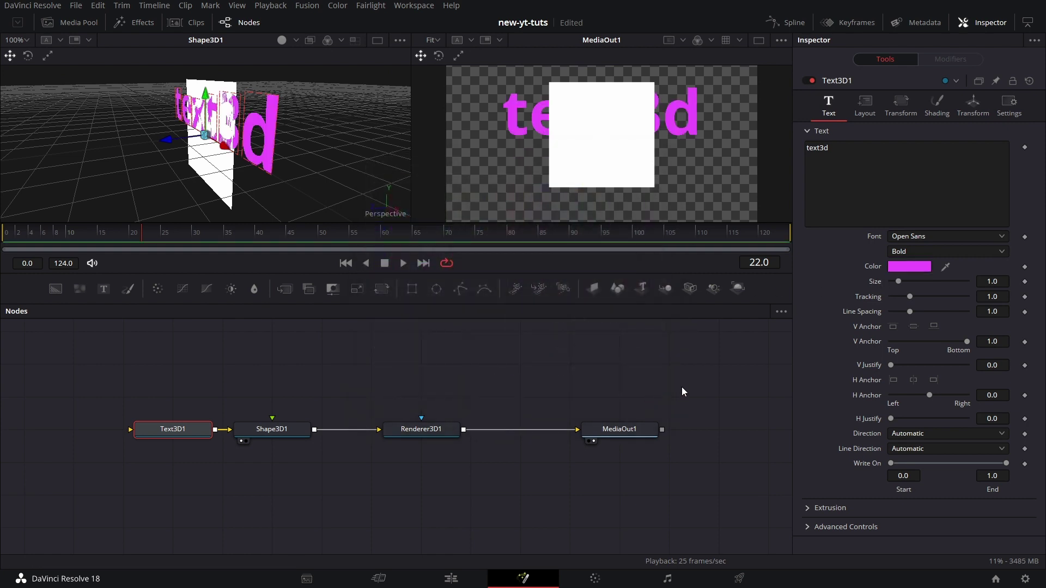
{"action": "left_click", "coordinate": [806, 507]}
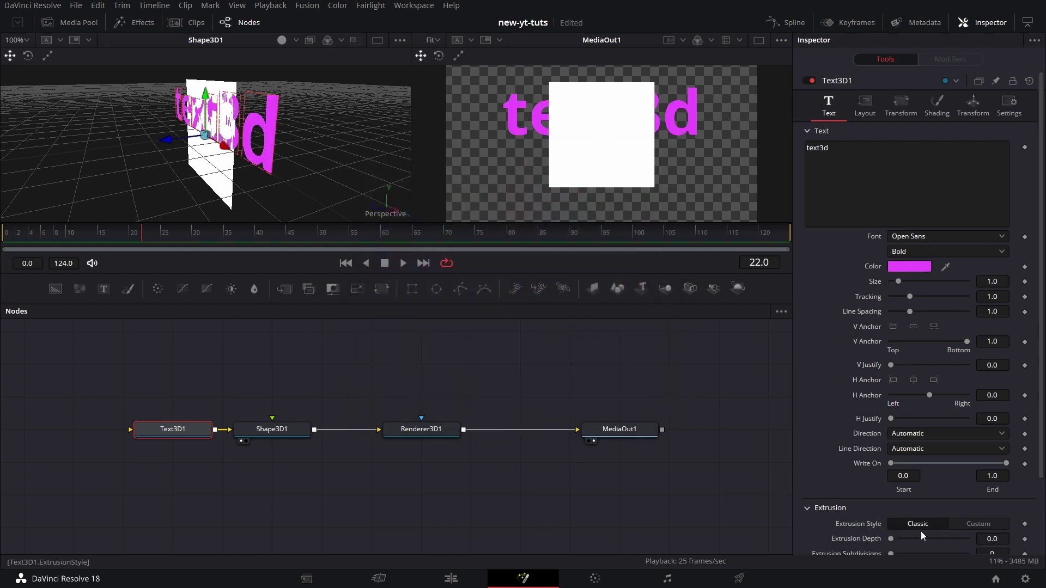
{"action": "left_click_drag", "start_coordinate": [888, 539], "coordinate": [929, 535]}
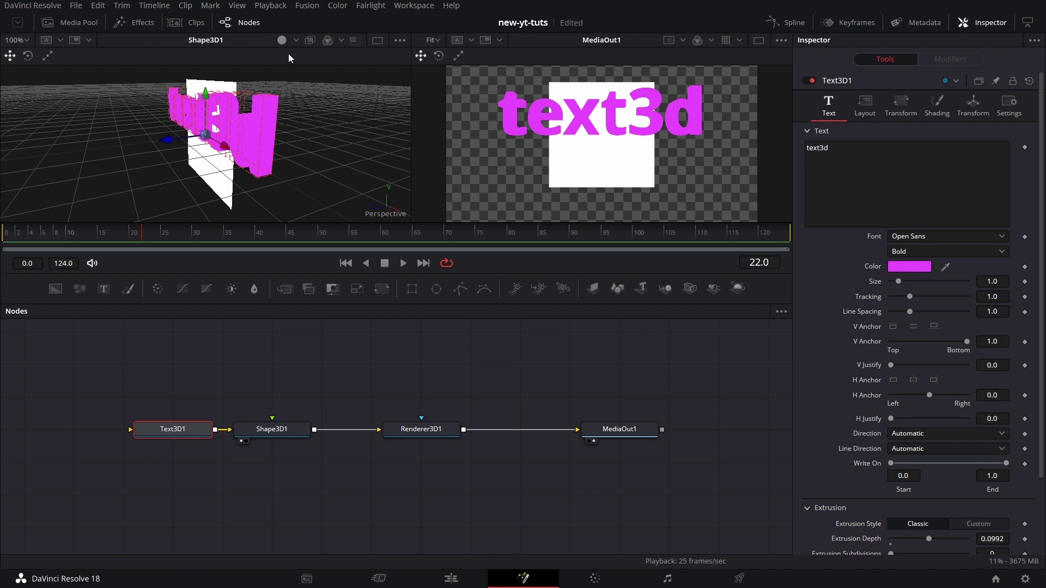
{"action": "left_click", "coordinate": [281, 41]}
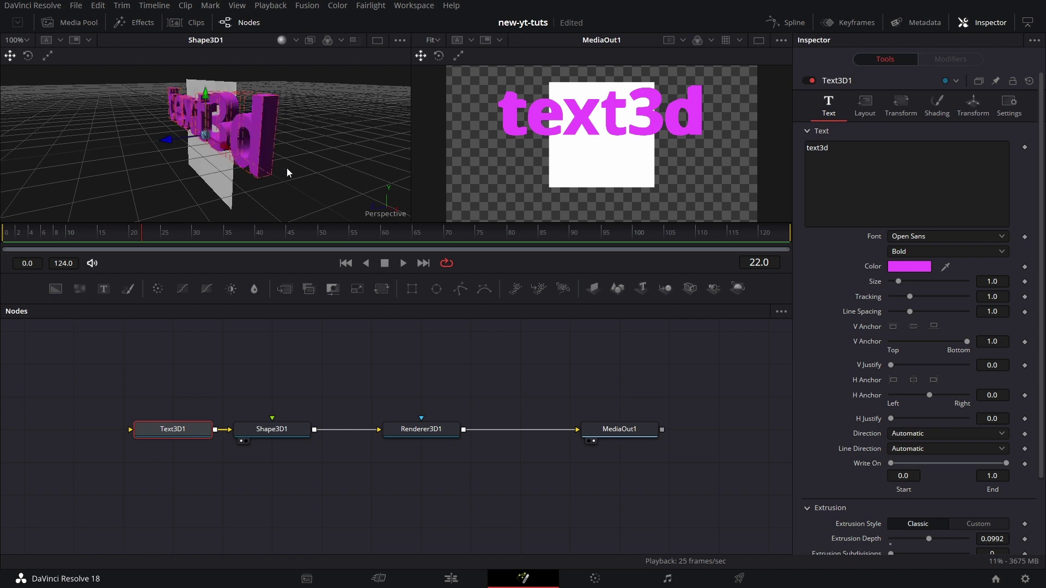
{"action": "mouse_move", "coordinate": [289, 173]}
{"action": "left_mouse_down"}
{"action": "mouse_move", "coordinate": [193, 173]}
{"action": "mouse_move", "coordinate": [303, 172]}
{"action": "mouse_move", "coordinate": [341, 153]}
{"action": "mouse_move", "coordinate": [300, 181]}
{"action": "left_mouse_up"}
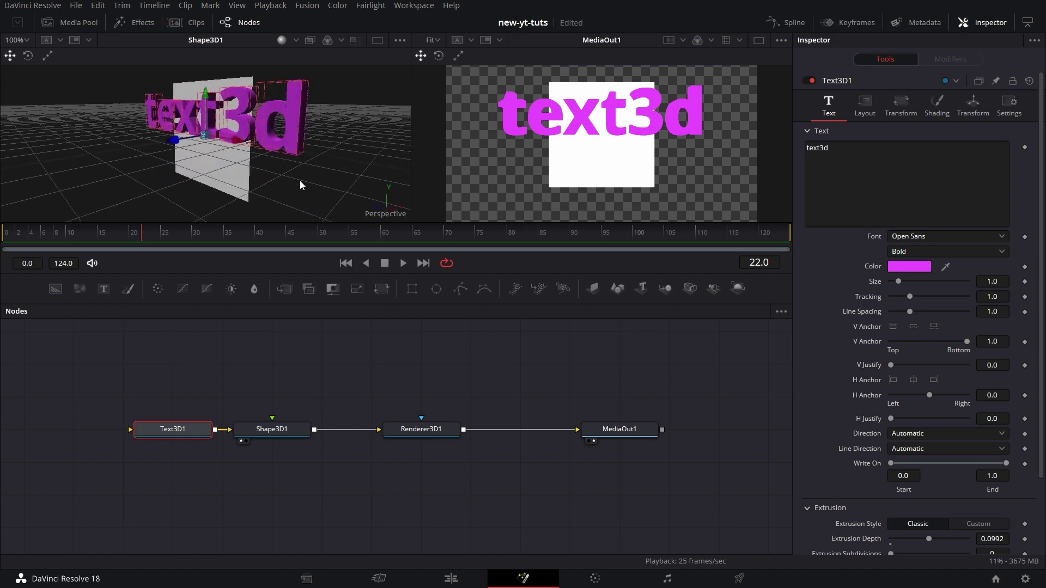
- Drop a FastNoise node into the graph above Shape3D1
{"action": "left_click", "coordinate": [279, 431]}
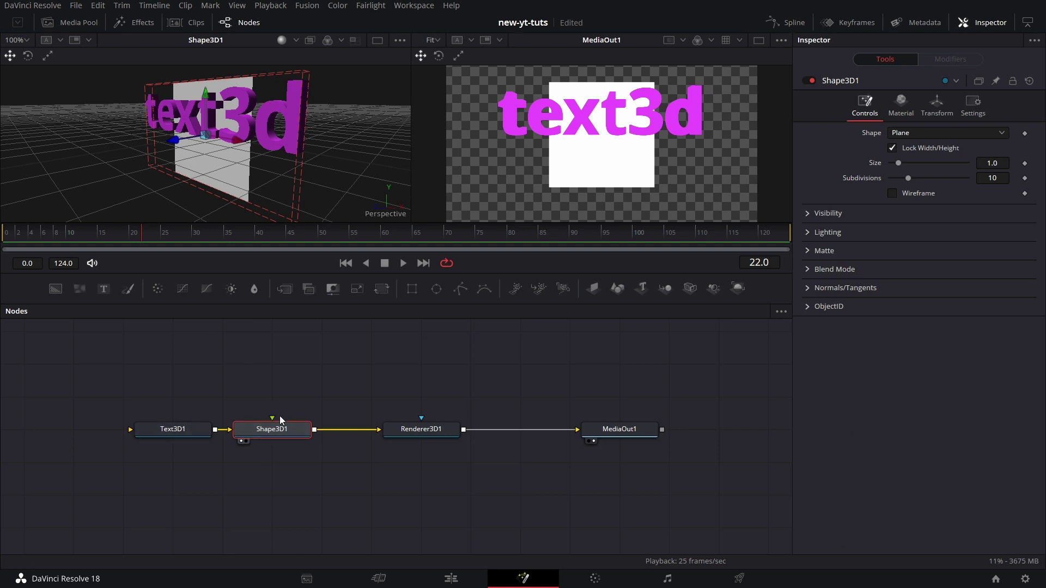
{"action": "left_click", "coordinate": [296, 387]}
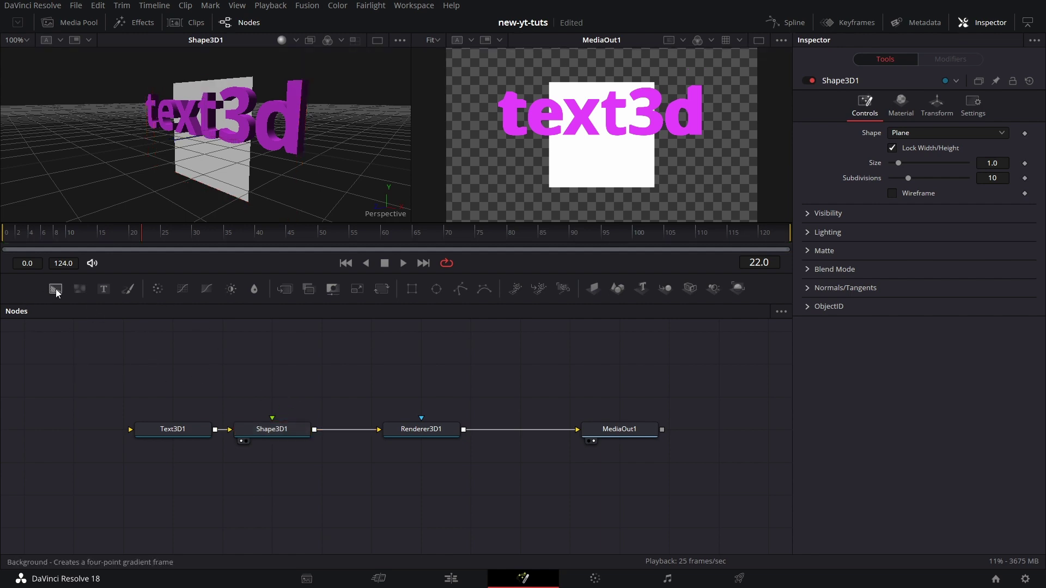
{"action": "left_click_drag", "start_coordinate": [77, 286], "coordinate": [291, 411]}
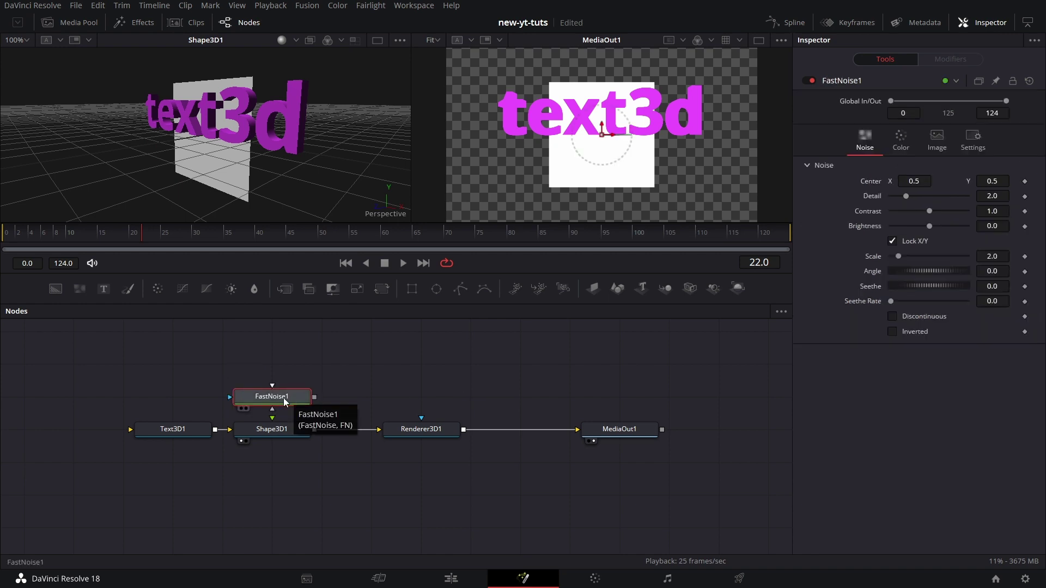
- Set FastNoise1's colours to an opaque crimson and an orange
{"action": "left_click_drag", "start_coordinate": [283, 398], "coordinate": [188, 138]}
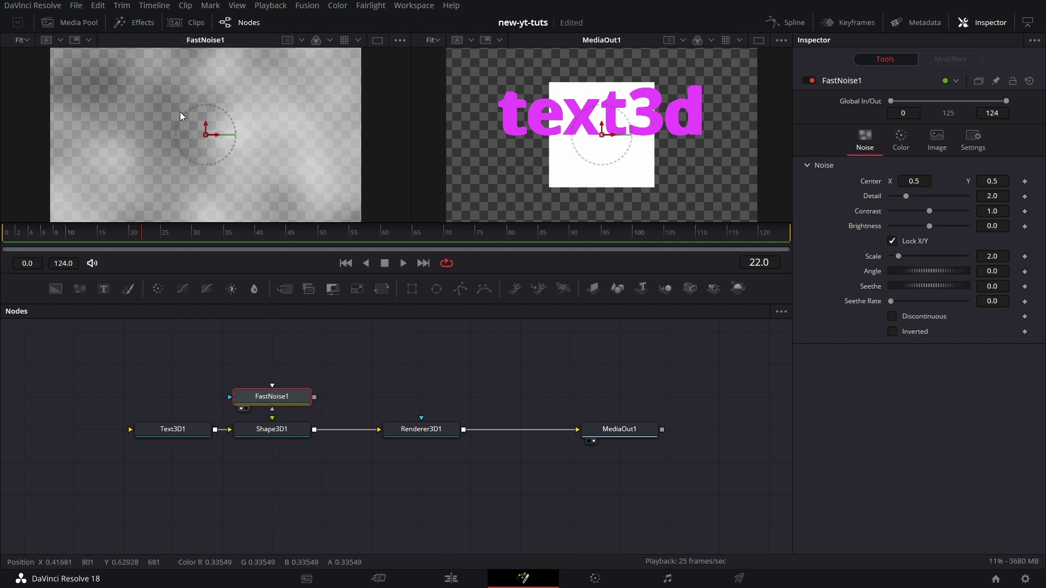
{"action": "left_click", "coordinate": [907, 140]}
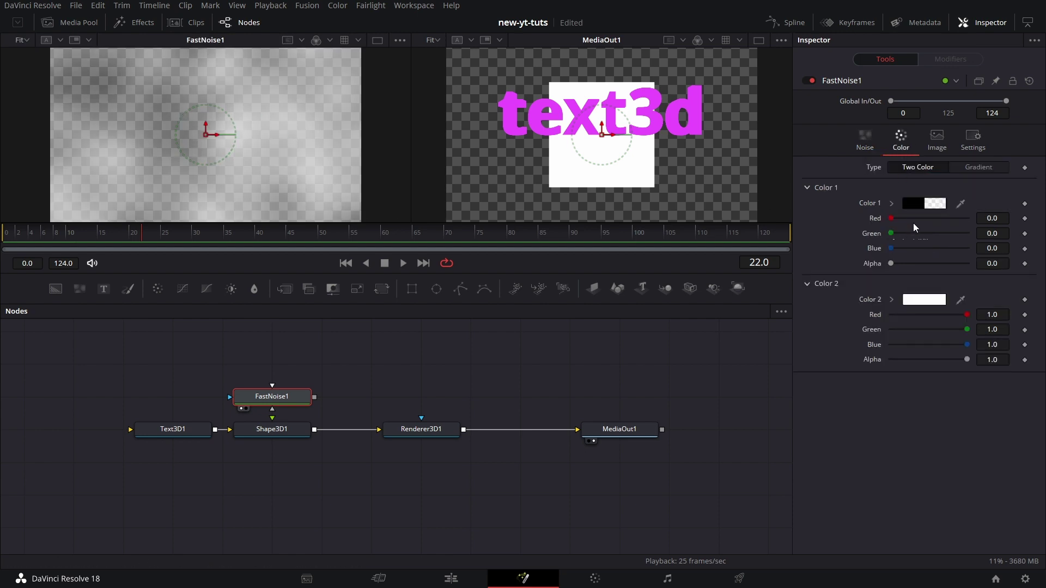
{"action": "left_click_drag", "start_coordinate": [890, 263], "coordinate": [1031, 288]}
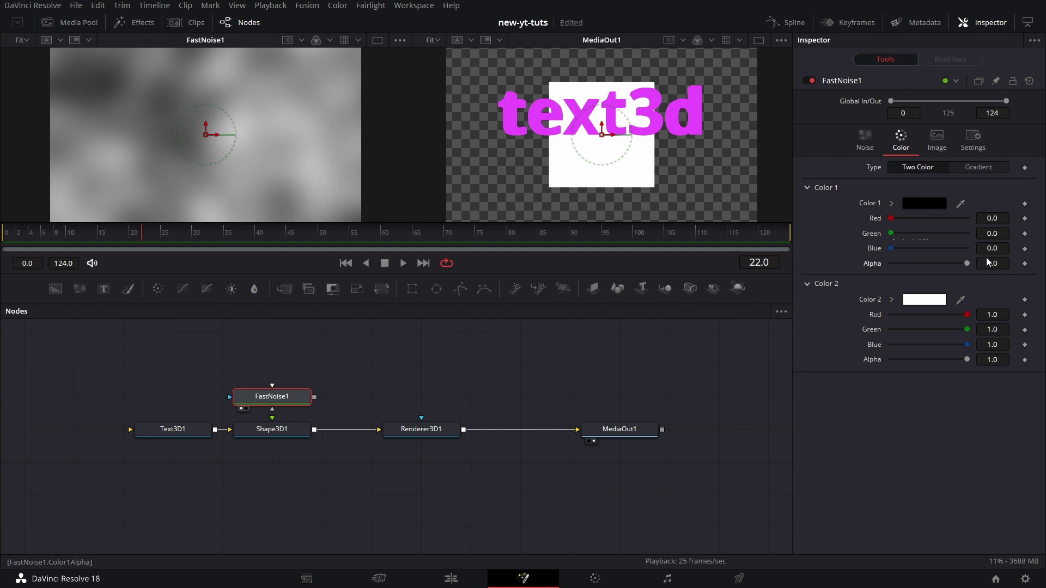
{"action": "left_click", "coordinate": [930, 203]}
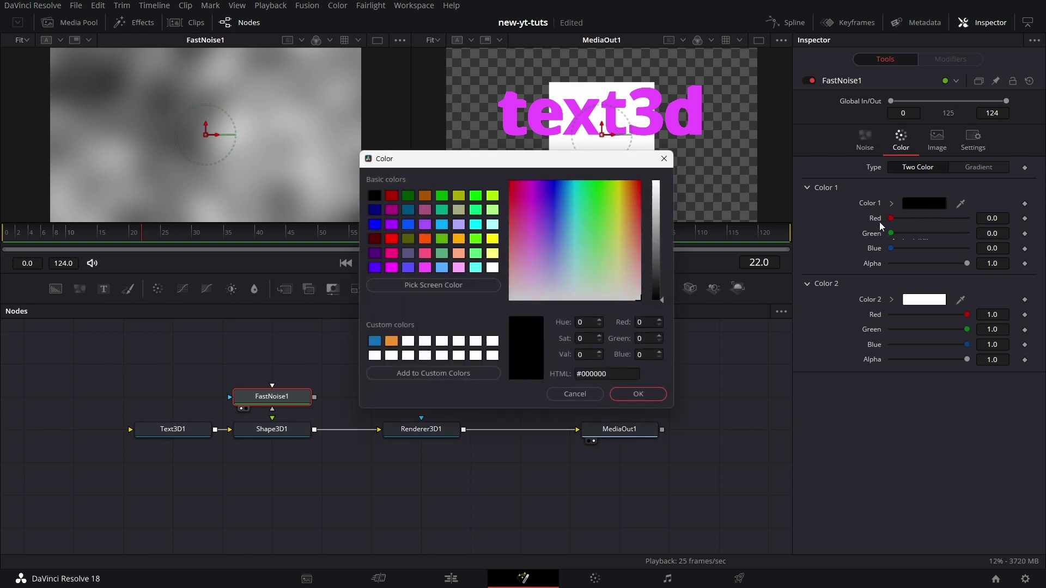
{"action": "left_click", "coordinate": [514, 199]}
{"action": "left_click", "coordinate": [656, 224]}
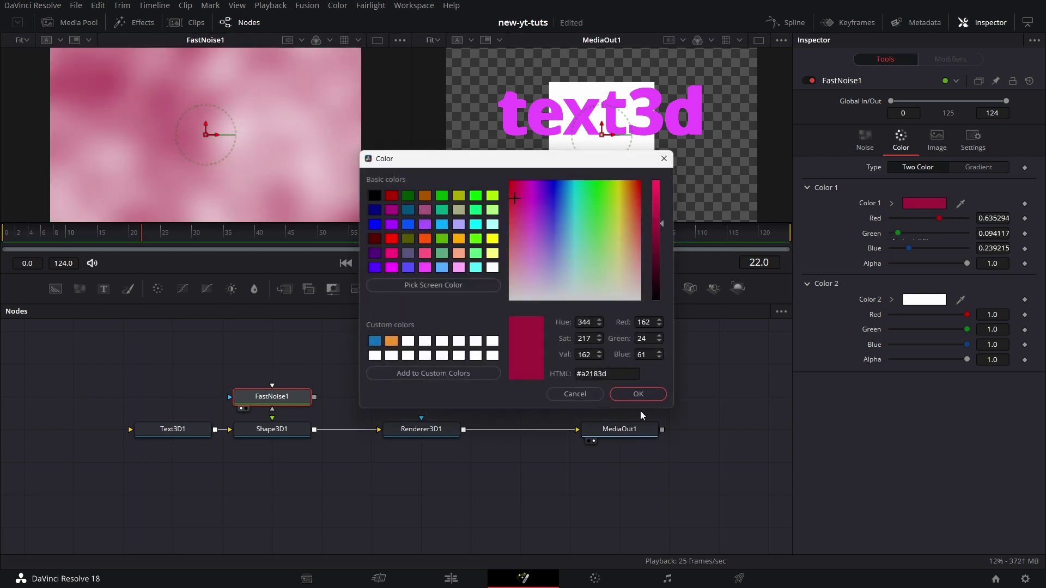
{"action": "left_click", "coordinate": [649, 395]}
{"action": "left_click", "coordinate": [911, 305]}
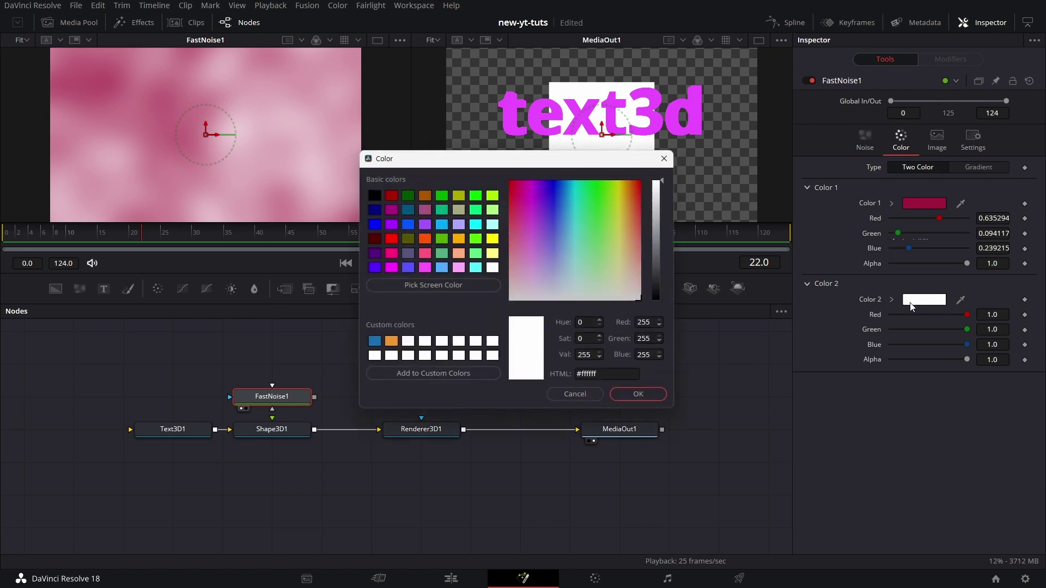
{"action": "left_click", "coordinate": [630, 203]}
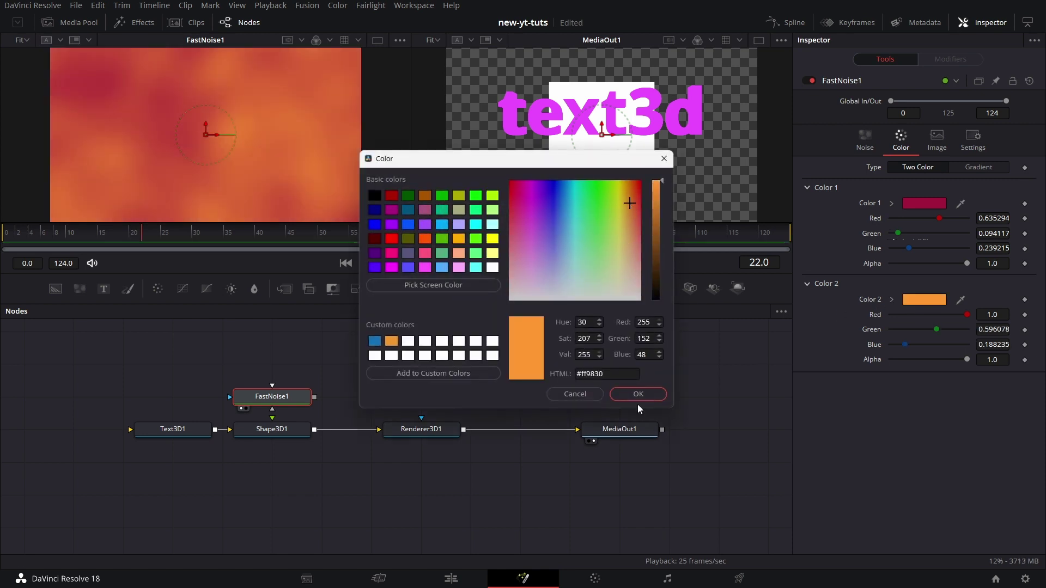
{"action": "left_click", "coordinate": [648, 394]}
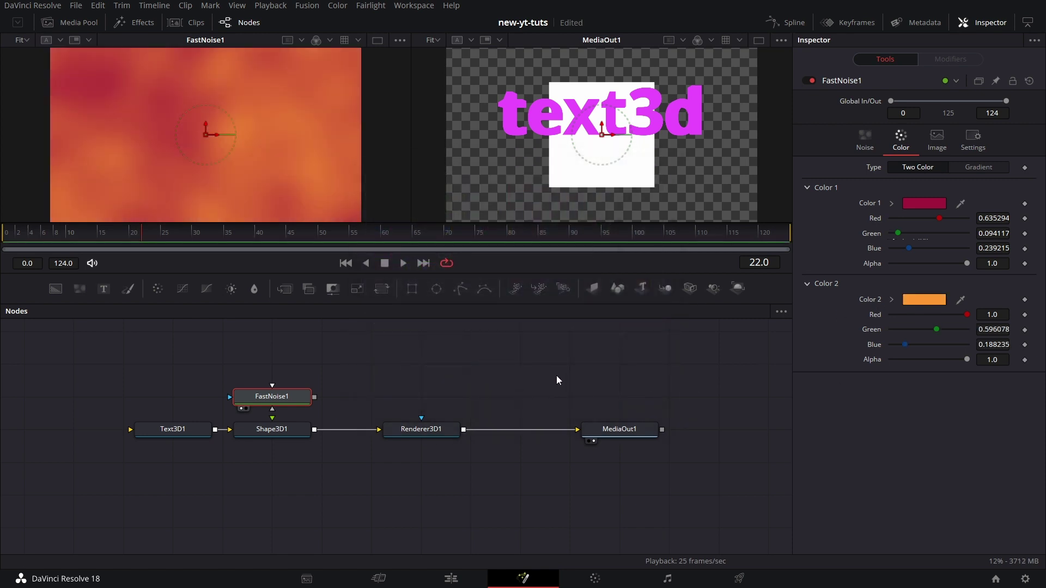
- Raise noise contrast to 3.98 and feed FastNoise1 into Shape3D1 as its texture
{"action": "left_click", "coordinate": [867, 140]}
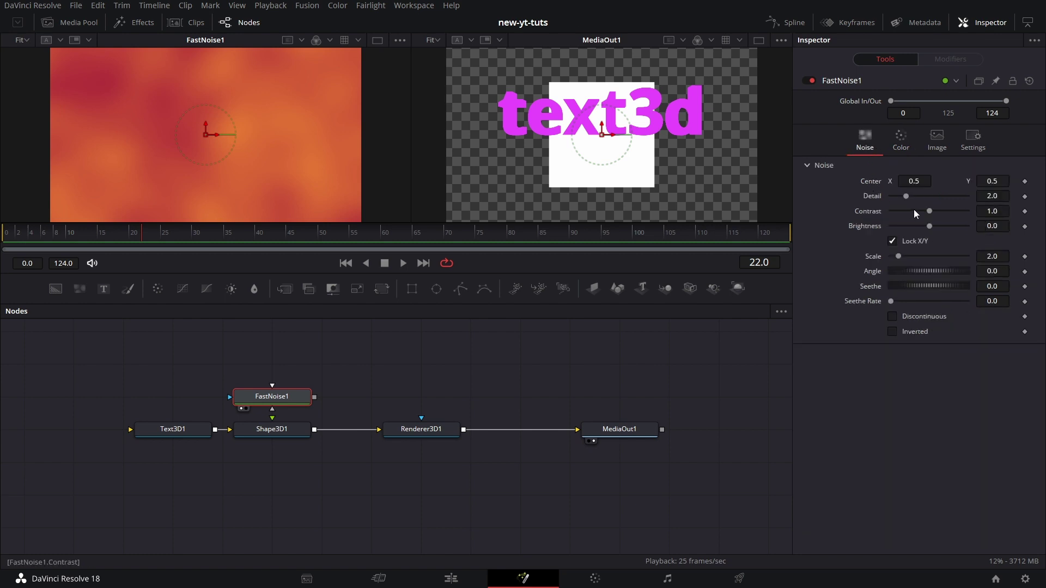
{"action": "left_click_drag", "start_coordinate": [936, 211], "coordinate": [961, 213]}
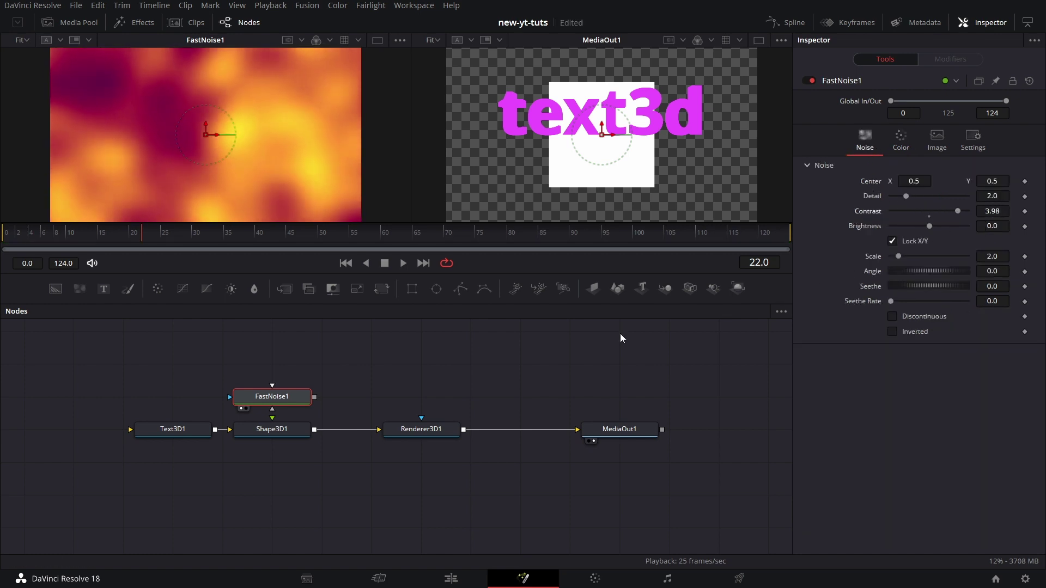
{"action": "left_click_drag", "start_coordinate": [314, 397], "coordinate": [415, 367]}
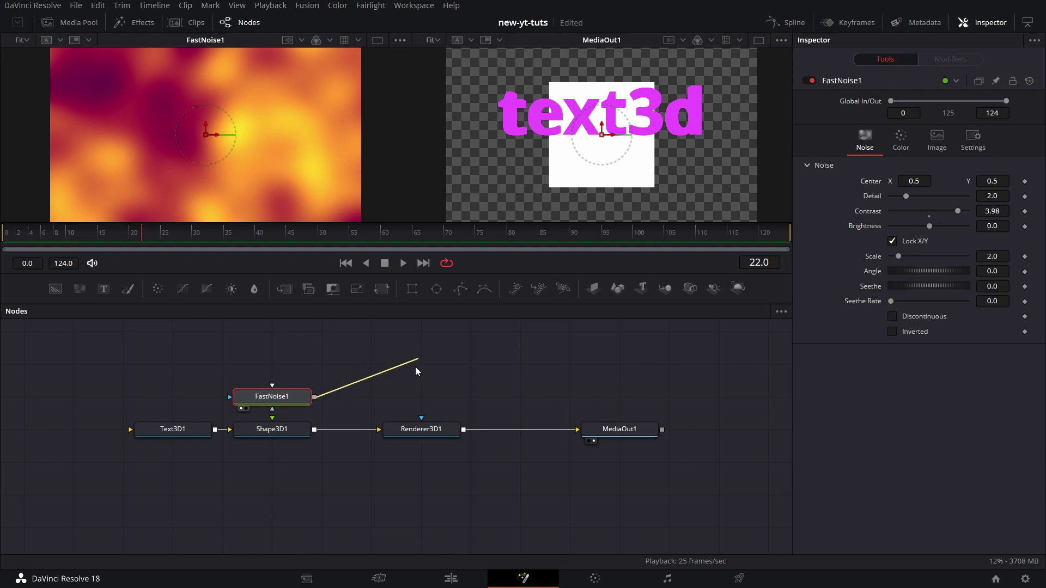
{"action": "left_click_drag", "start_coordinate": [286, 418], "coordinate": [272, 420]}
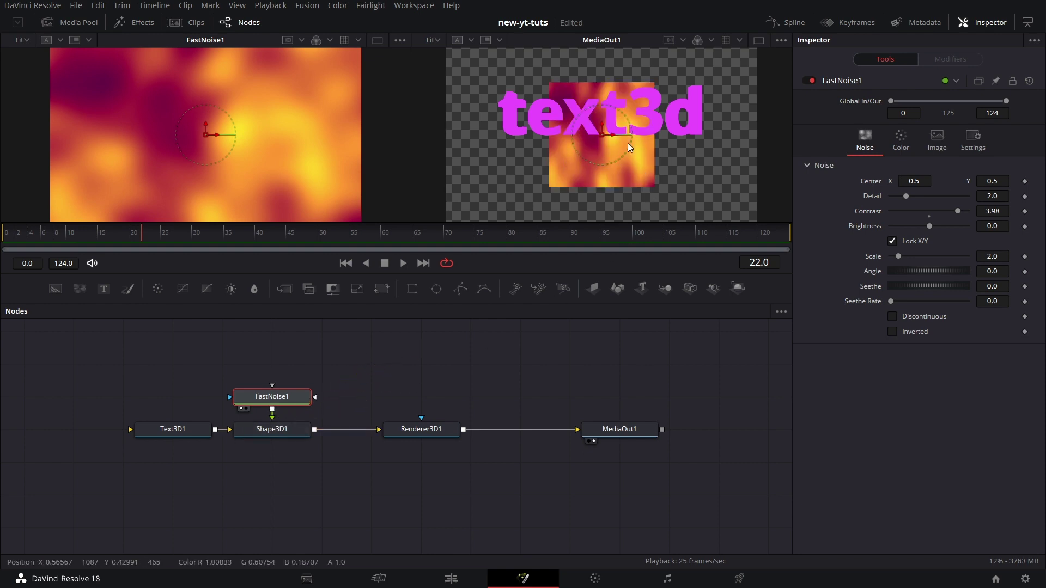
{"action": "left_click_drag", "start_coordinate": [272, 429], "coordinate": [174, 172]}
- Set Text3D1's Center Z to 0.0001 in its Layout settings
{"action": "left_click_drag", "start_coordinate": [245, 183], "coordinate": [164, 147]}
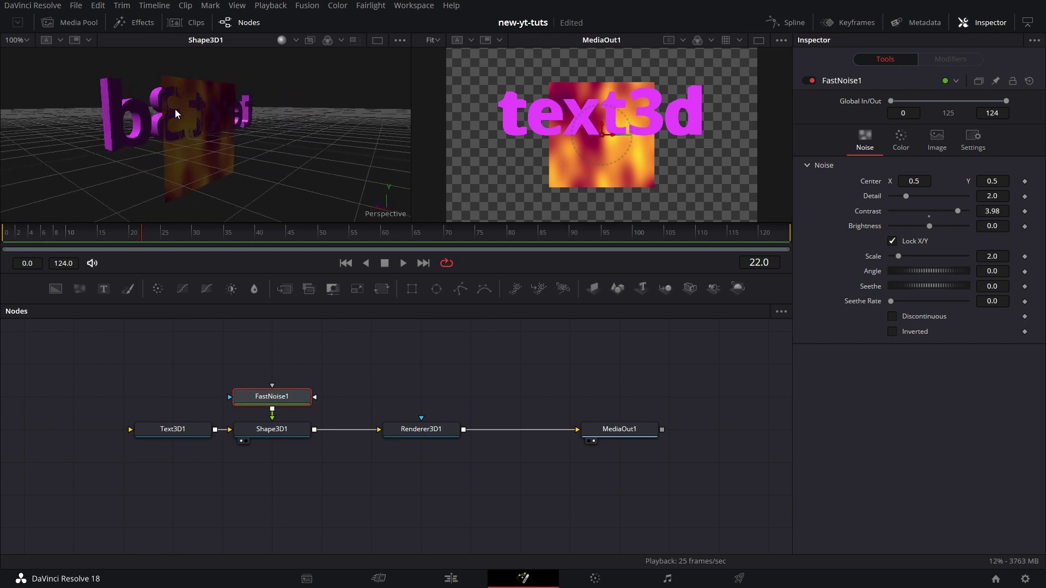
{"action": "left_click", "coordinate": [197, 431]}
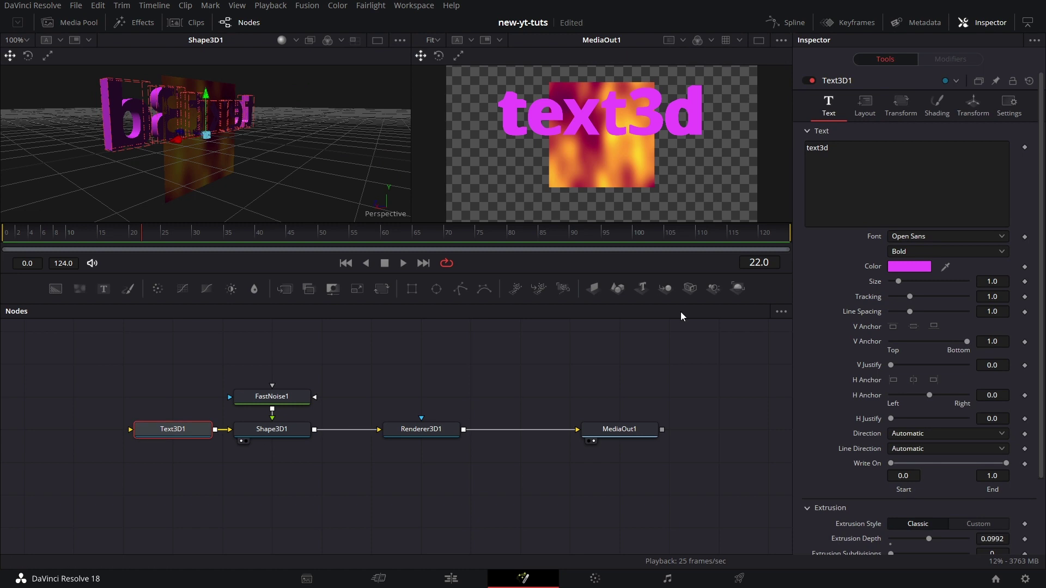
{"action": "left_click", "coordinate": [898, 106]}
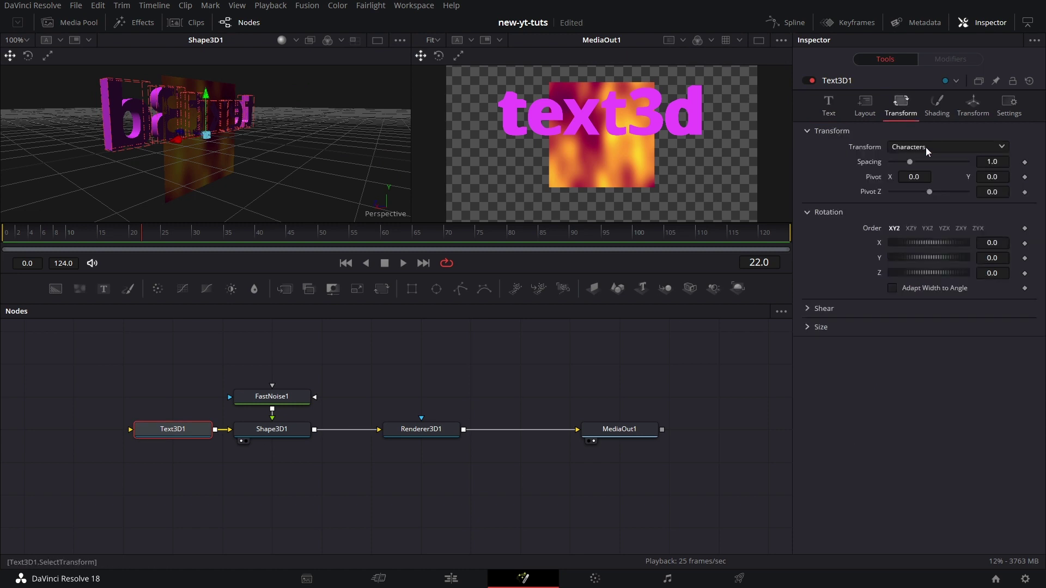
{"action": "left_click", "coordinate": [860, 109]}
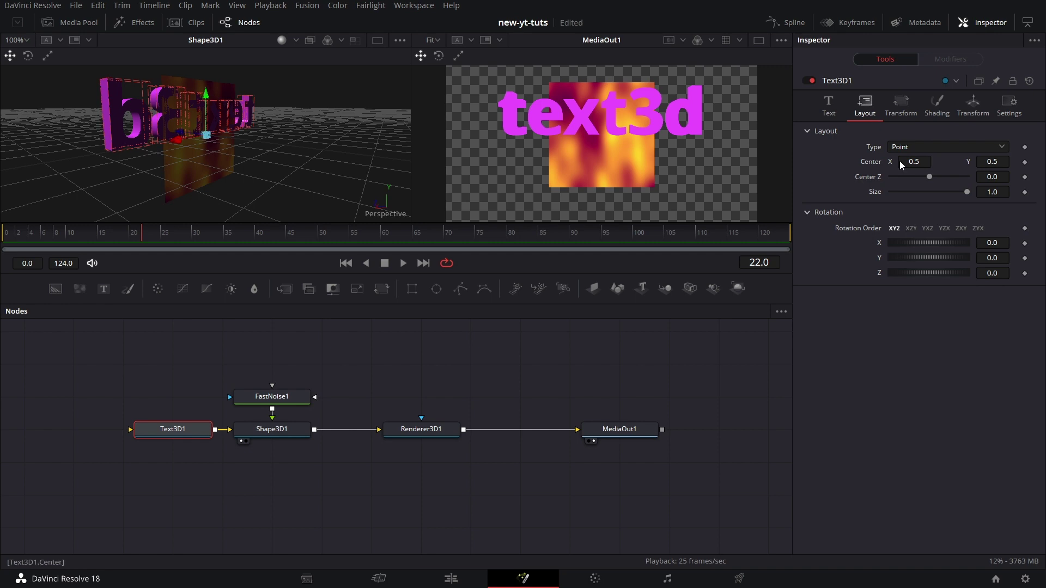
{"action": "left_click", "coordinate": [1003, 176]}
{"action": "type", "text": "001"}
{"action": "key", "text": "Tab"}
{"action": "left_click_drag", "start_coordinate": [415, 119], "coordinate": [142, 128]}
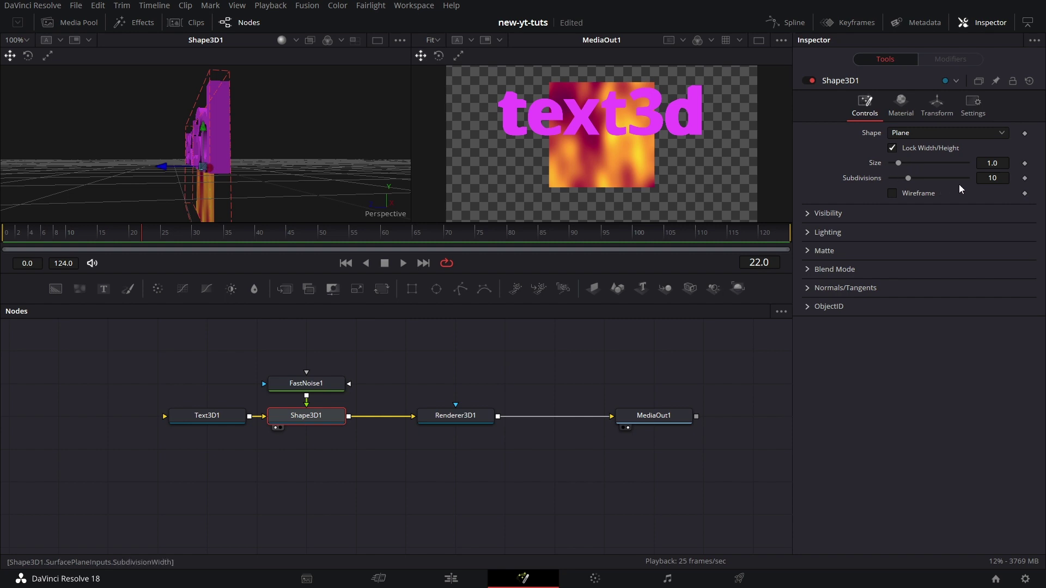
- Change Shape3D1 to a Cube and remove the Text3D1 link into it
{"action": "left_click", "coordinate": [941, 132]}
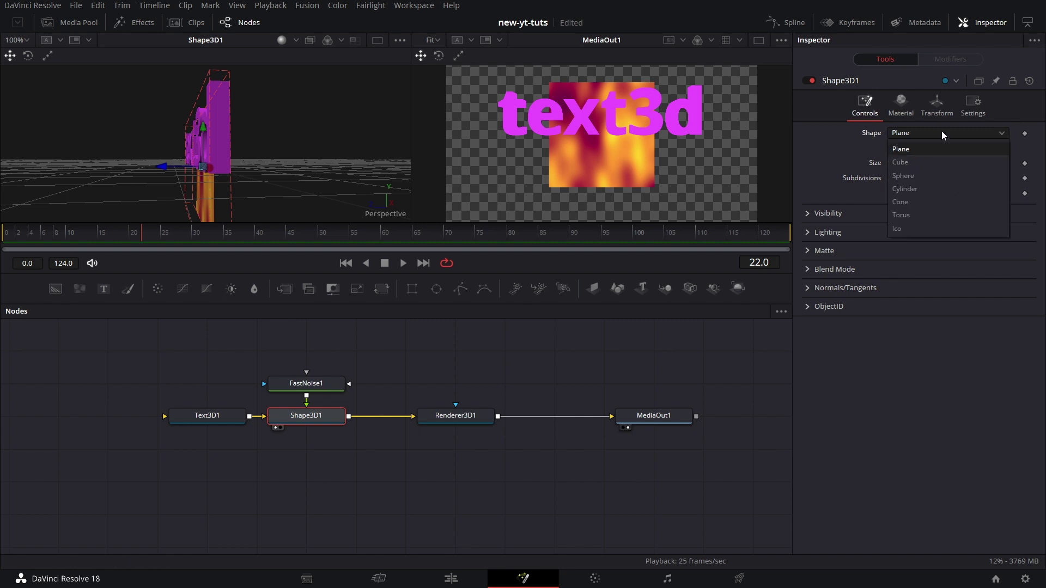
{"action": "left_click", "coordinate": [926, 166]}
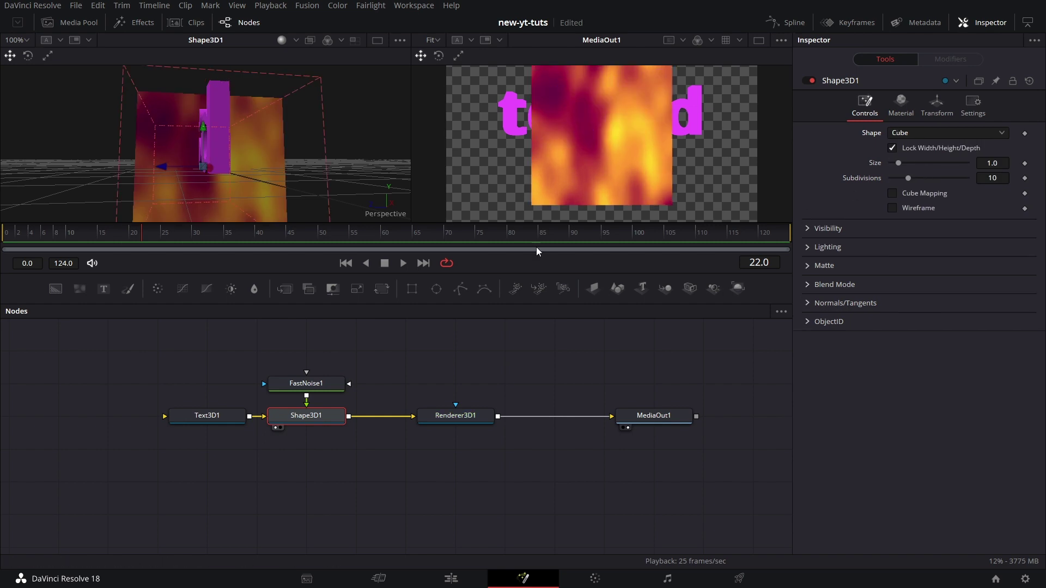
{"action": "left_click_drag", "start_coordinate": [224, 418], "coordinate": [124, 418]}
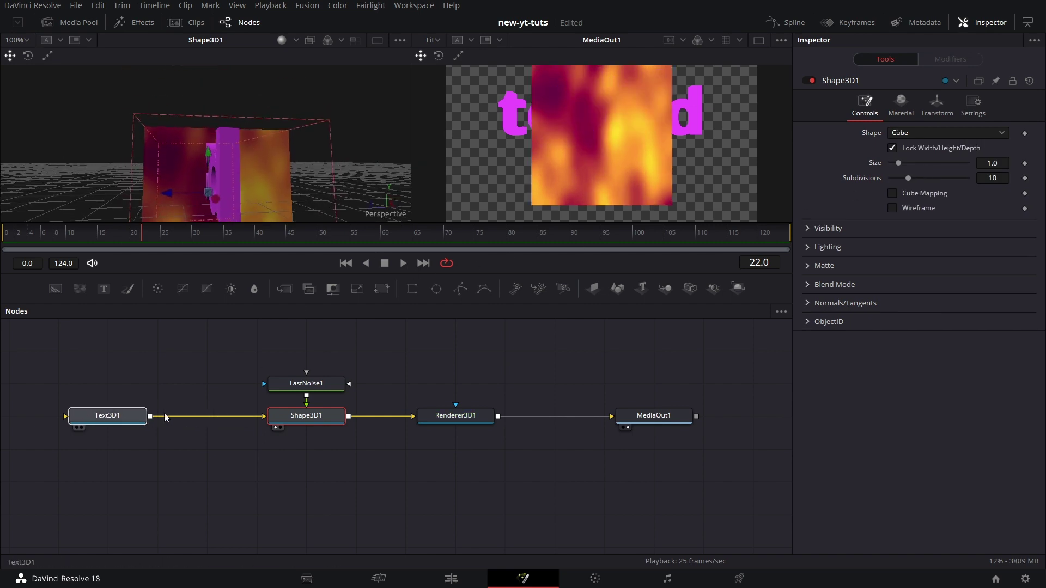
{"action": "left_click", "coordinate": [240, 419]}
{"action": "key", "text": "Delete"}
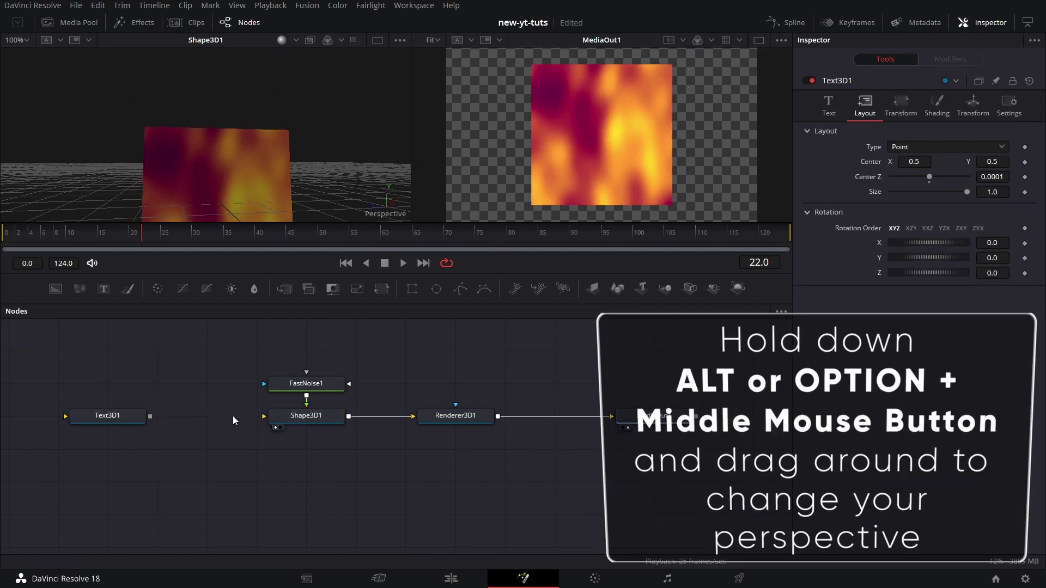
{"action": "left_click_drag", "start_coordinate": [318, 172], "coordinate": [194, 184]}
- Enlarge the cube to size 1.34, keeping 10 subdivisions
{"action": "left_click_drag", "start_coordinate": [315, 388], "coordinate": [315, 354]}
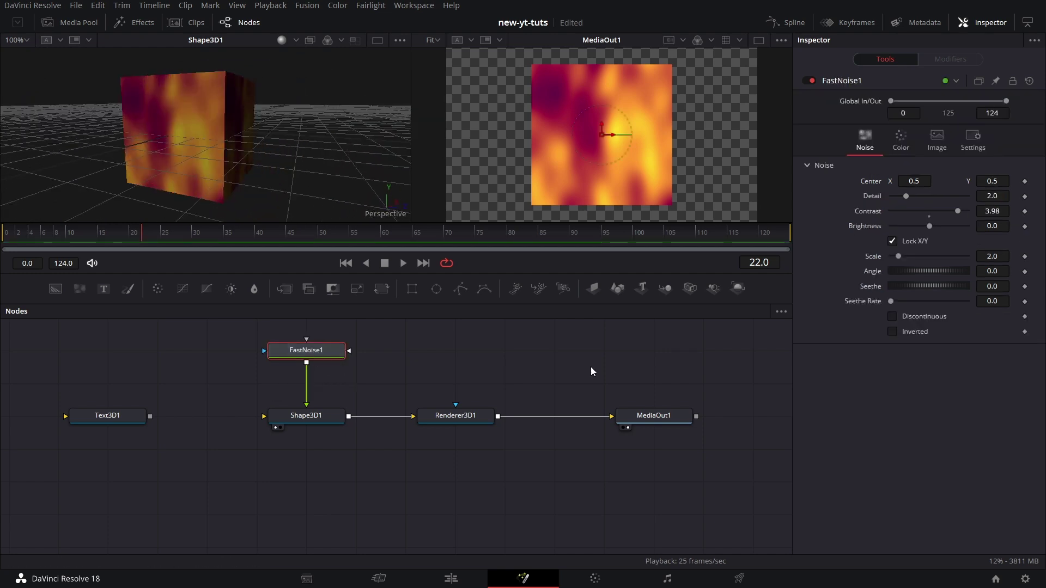
{"action": "left_click", "coordinate": [330, 417]}
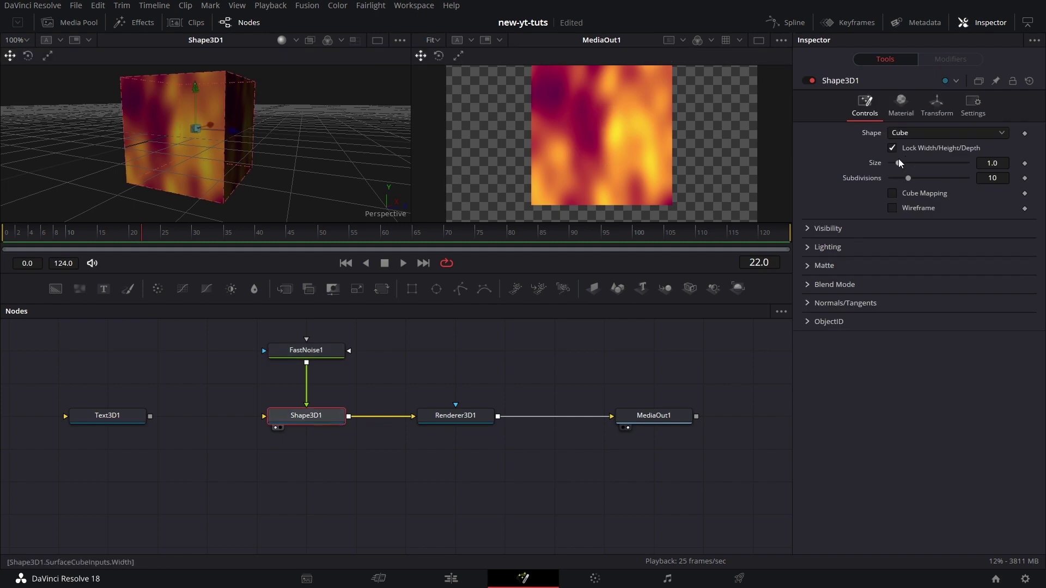
{"action": "left_click_drag", "start_coordinate": [900, 161], "coordinate": [901, 160]}
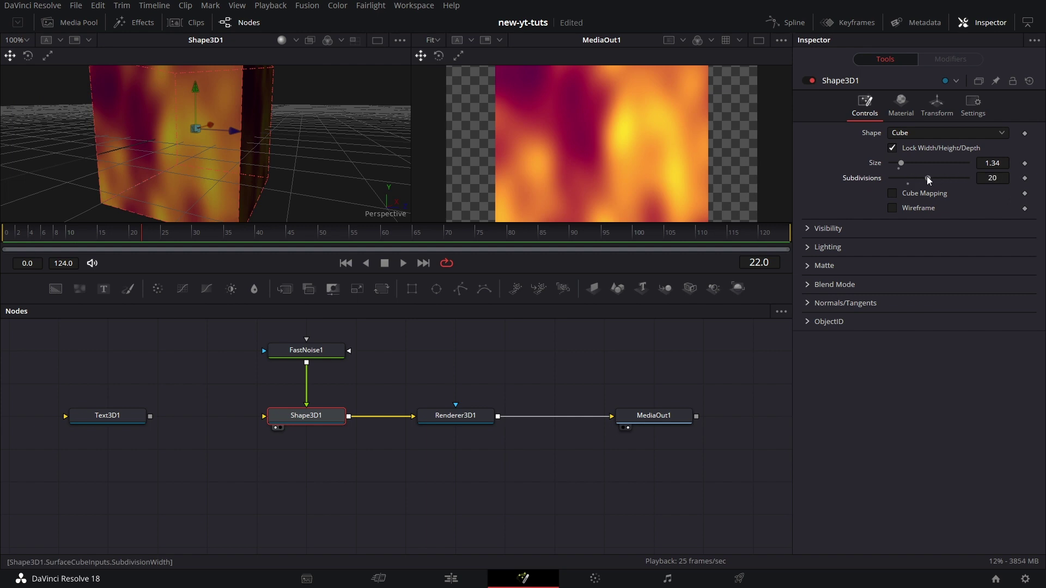
{"action": "key", "text": "ctrl+z"}
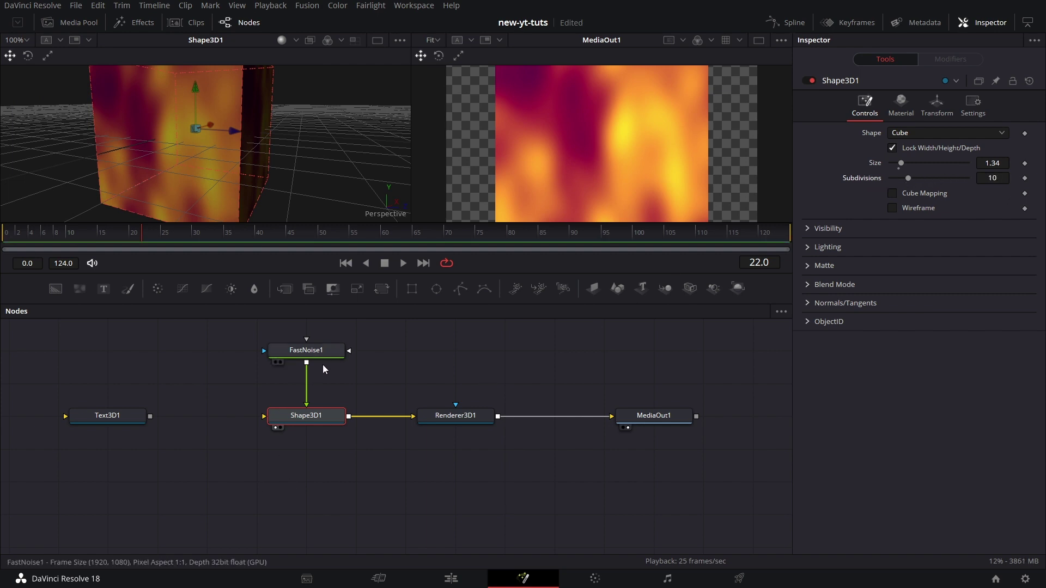
{"action": "left_click_drag", "start_coordinate": [322, 353], "coordinate": [323, 386]}
{"action": "left_click", "coordinate": [320, 411]}
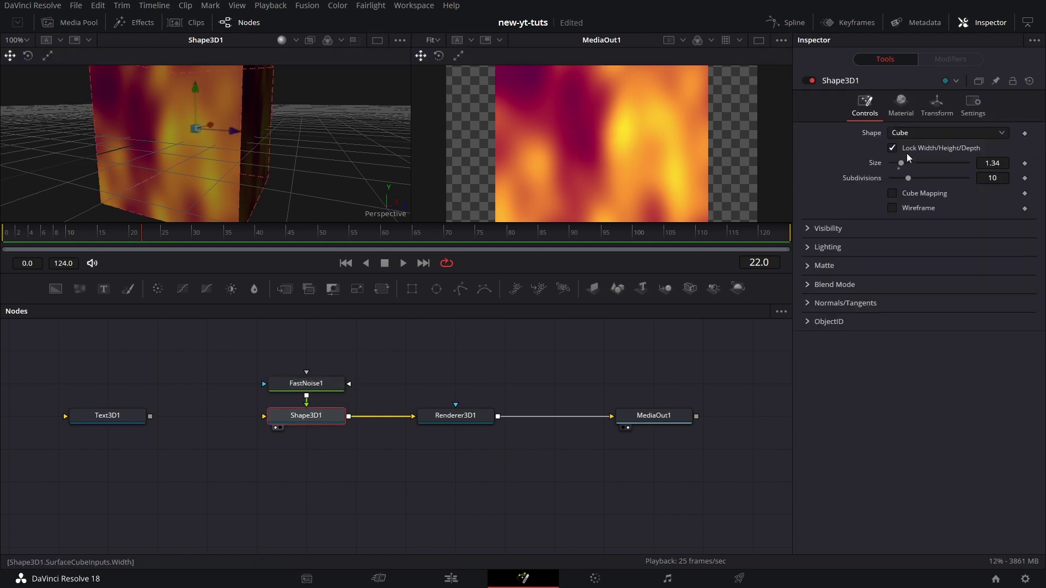
- Change Shape3D1's shape to a Sphere
{"action": "left_click", "coordinate": [933, 133]}
{"action": "left_click", "coordinate": [903, 175]}
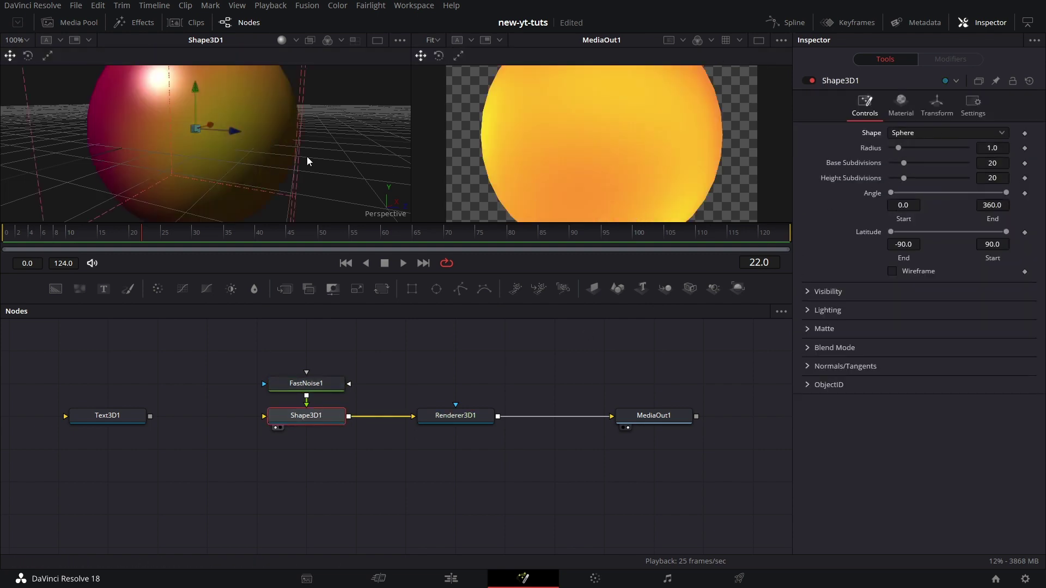
{"action": "left_click_drag", "start_coordinate": [306, 205], "coordinate": [349, 160]}
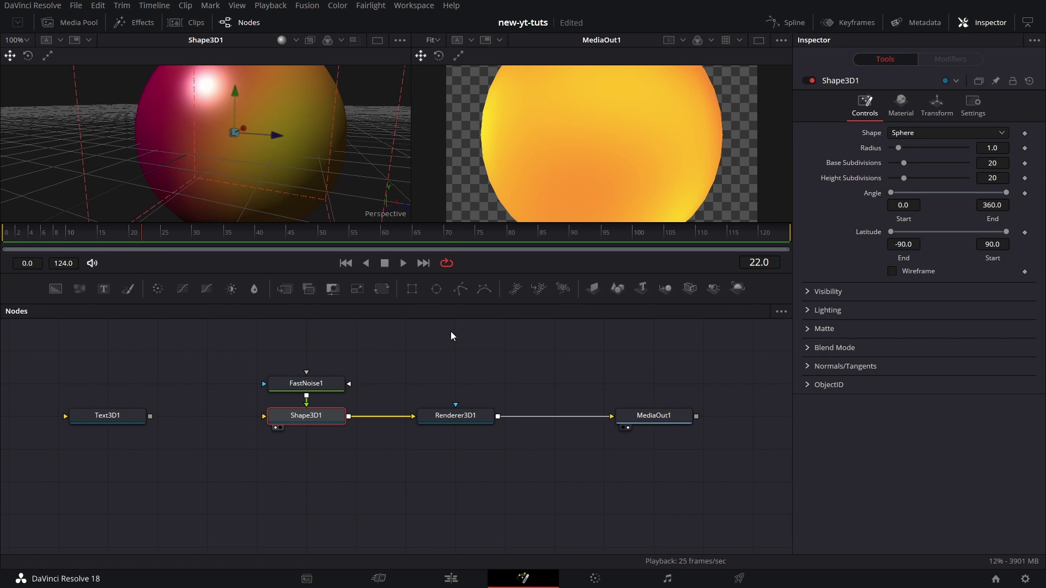
- Find the world map image in the Media Pool and wrap it onto the sphere
{"action": "left_click", "coordinate": [82, 23]}
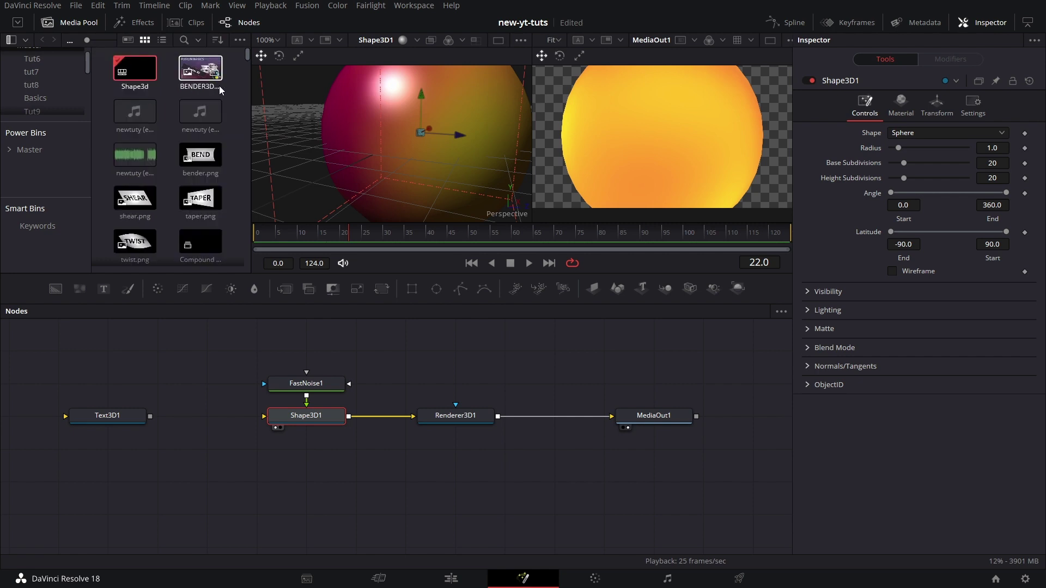
{"action": "left_click", "coordinate": [184, 40]}
{"action": "type", "text": "map"}
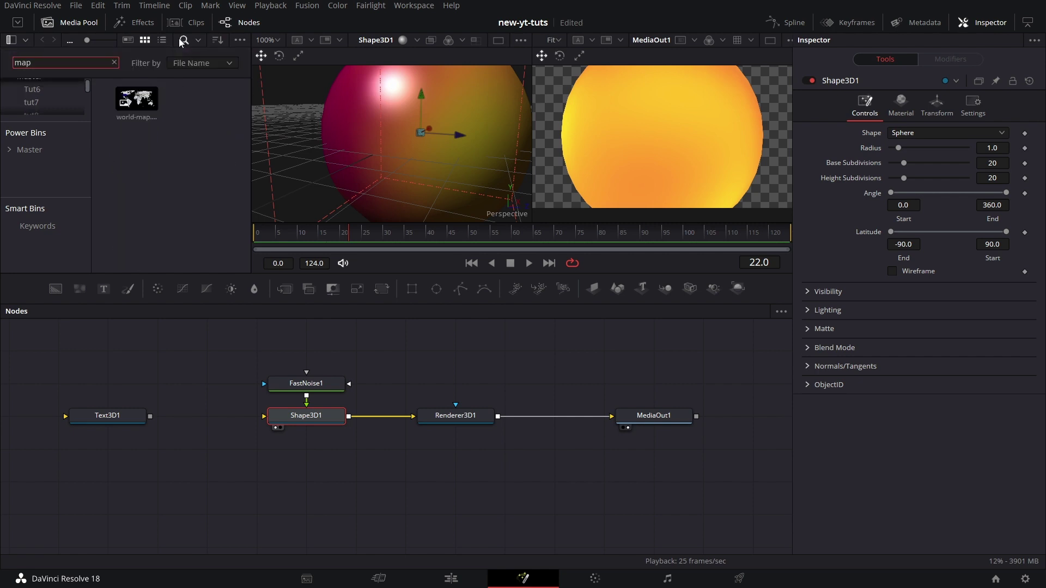
{"action": "left_click_drag", "start_coordinate": [137, 99], "coordinate": [224, 383]}
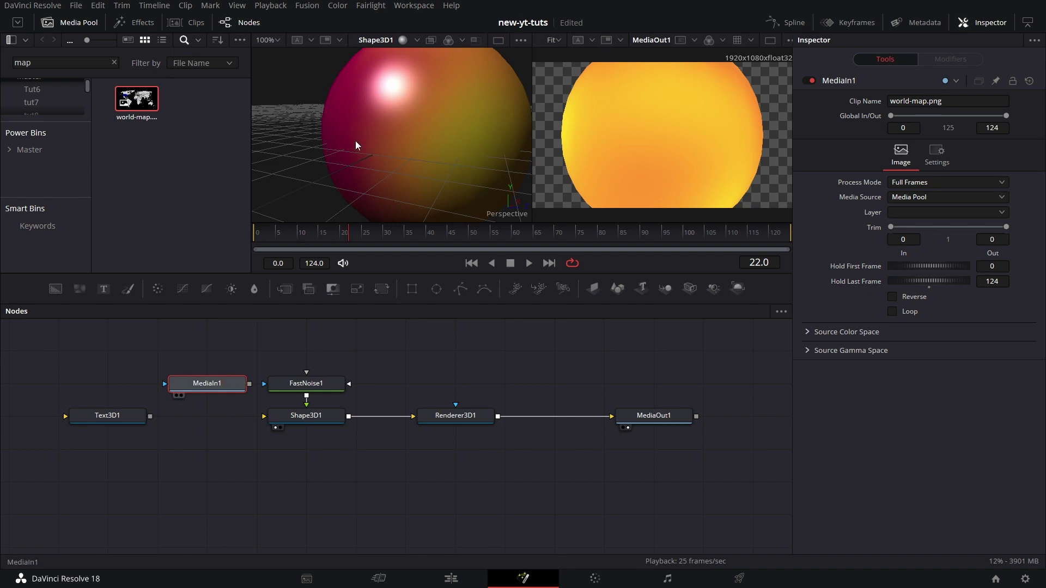
{"action": "key", "text": "1"}
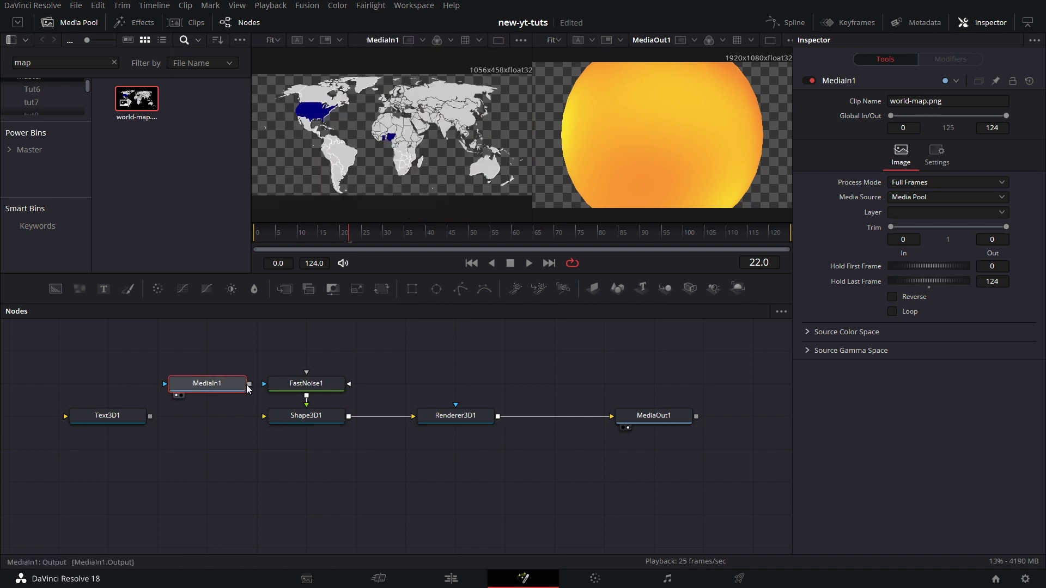
{"action": "left_click_drag", "start_coordinate": [249, 384], "coordinate": [306, 417]}
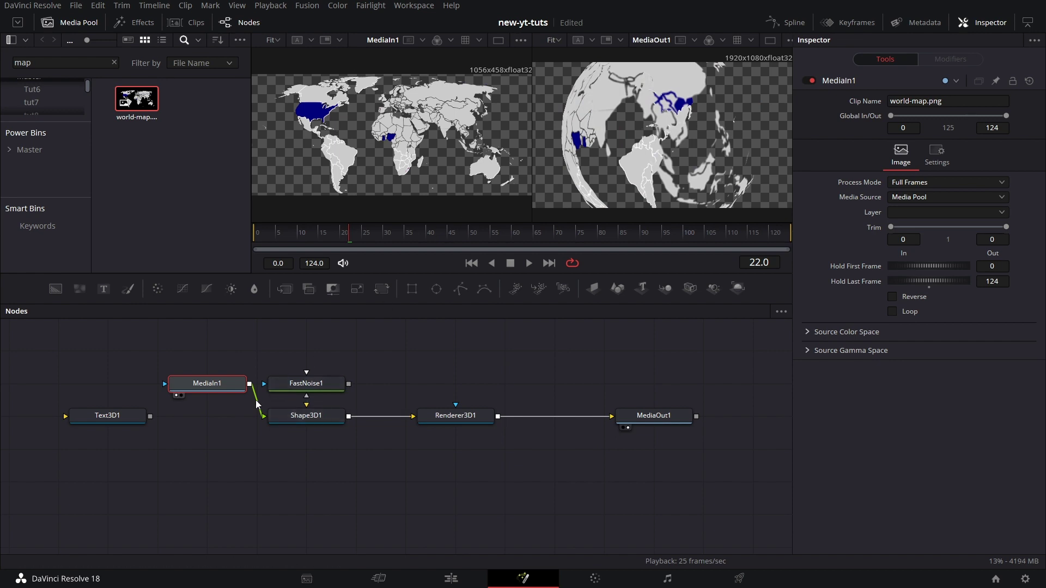
{"action": "left_click_drag", "start_coordinate": [231, 379], "coordinate": [231, 412]}
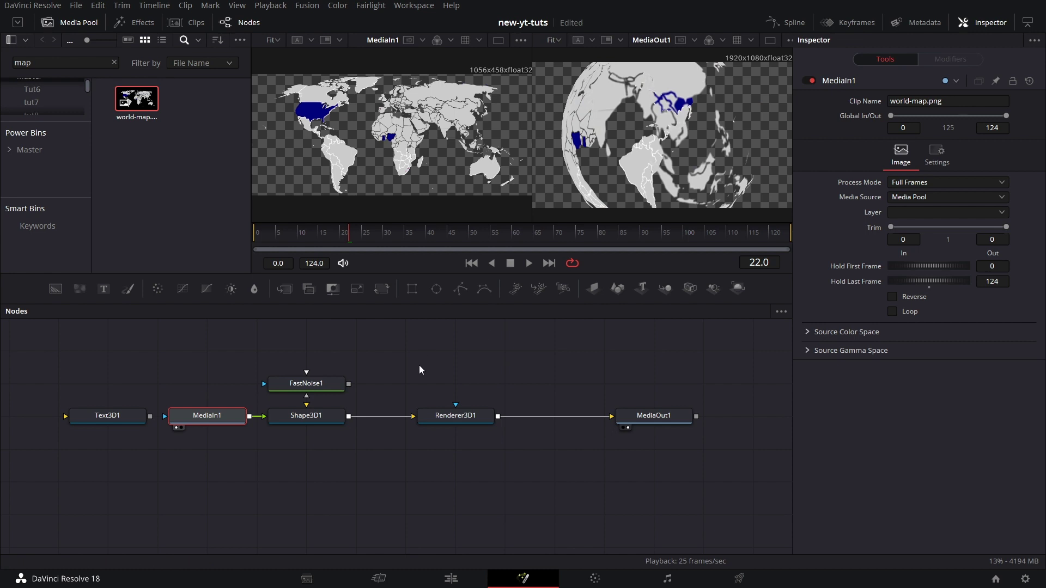
{"action": "left_click", "coordinate": [315, 419]}
{"action": "key", "text": "1"}
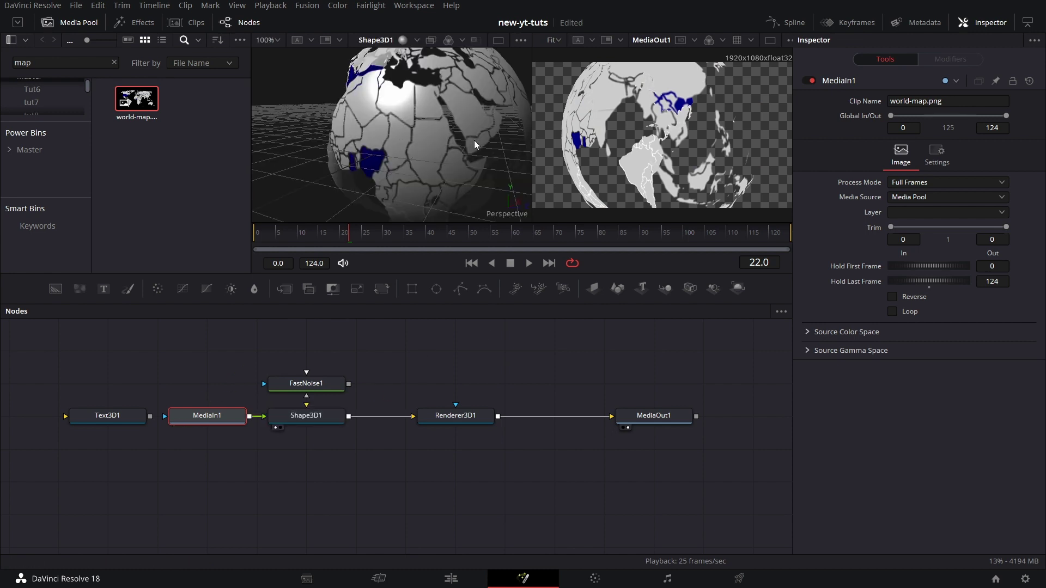
{"action": "left_click_drag", "start_coordinate": [474, 140], "coordinate": [440, 106]}
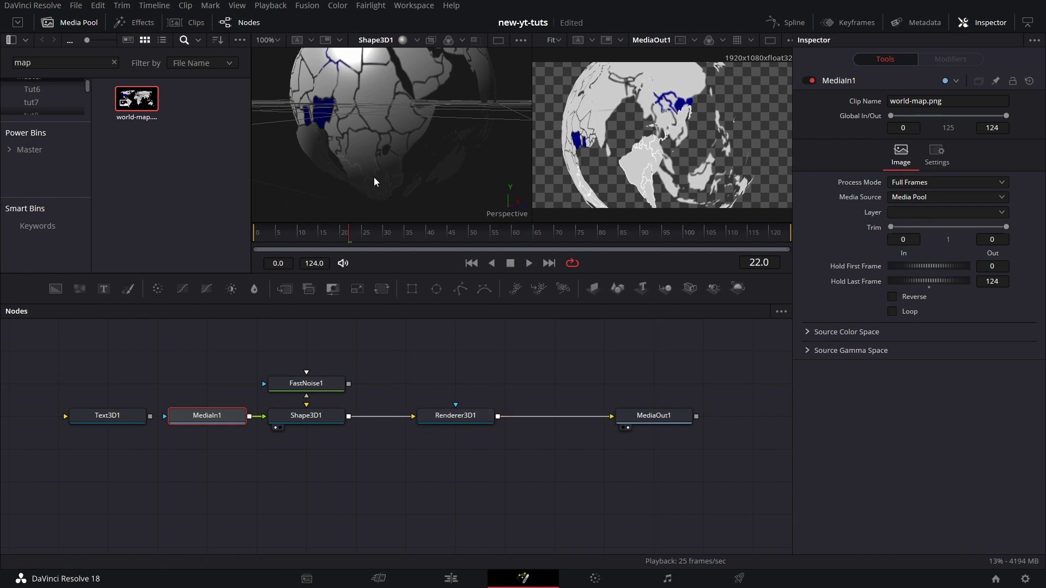
- Rotate the globe to -300 around Y and hide the Media Pool
{"action": "left_click", "coordinate": [315, 418]}
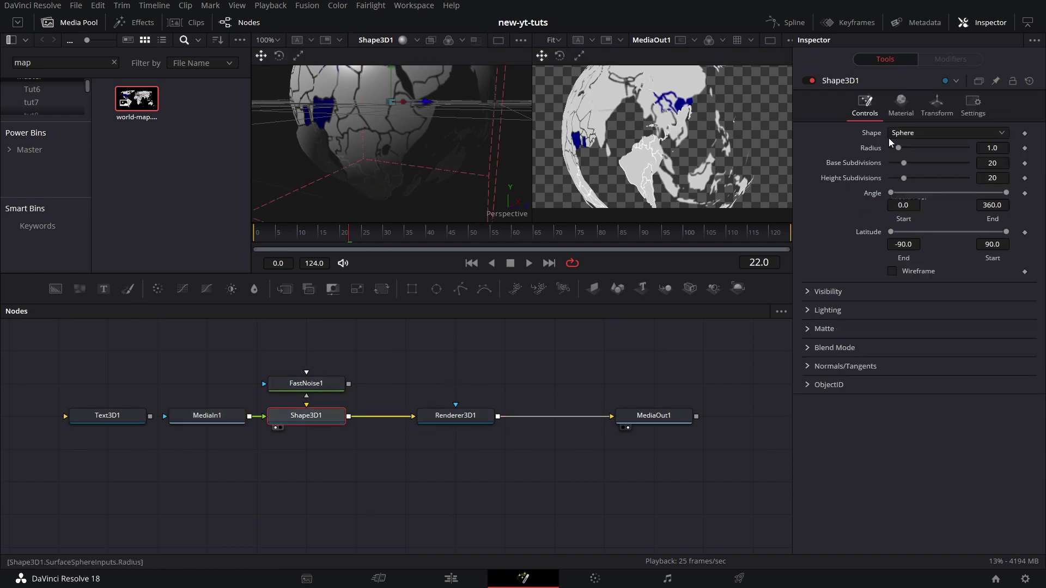
{"action": "left_click", "coordinate": [935, 104]}
{"action": "left_click_drag", "start_coordinate": [437, 137], "coordinate": [412, 157]}
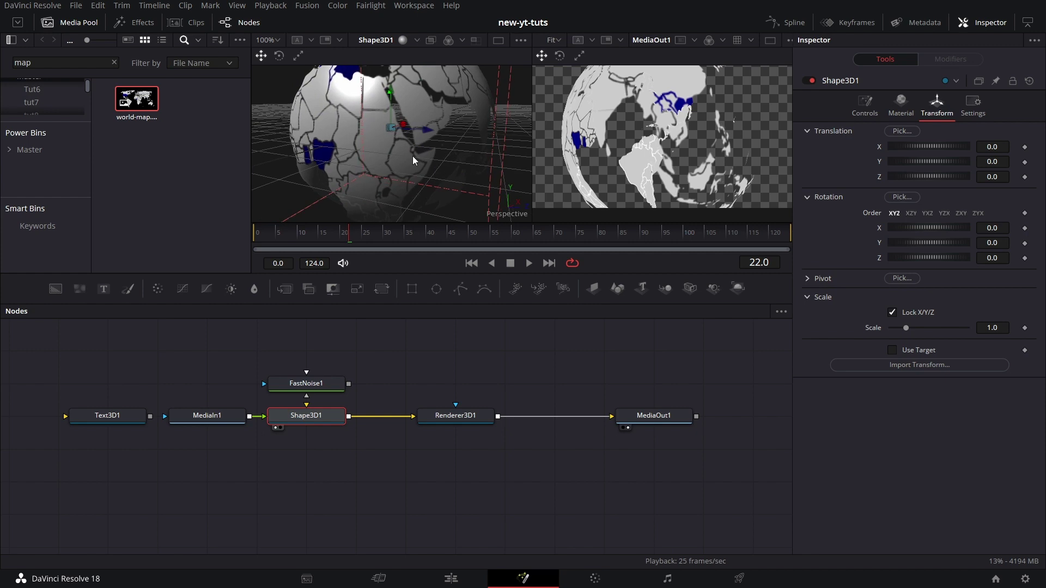
{"action": "left_click", "coordinate": [83, 23]}
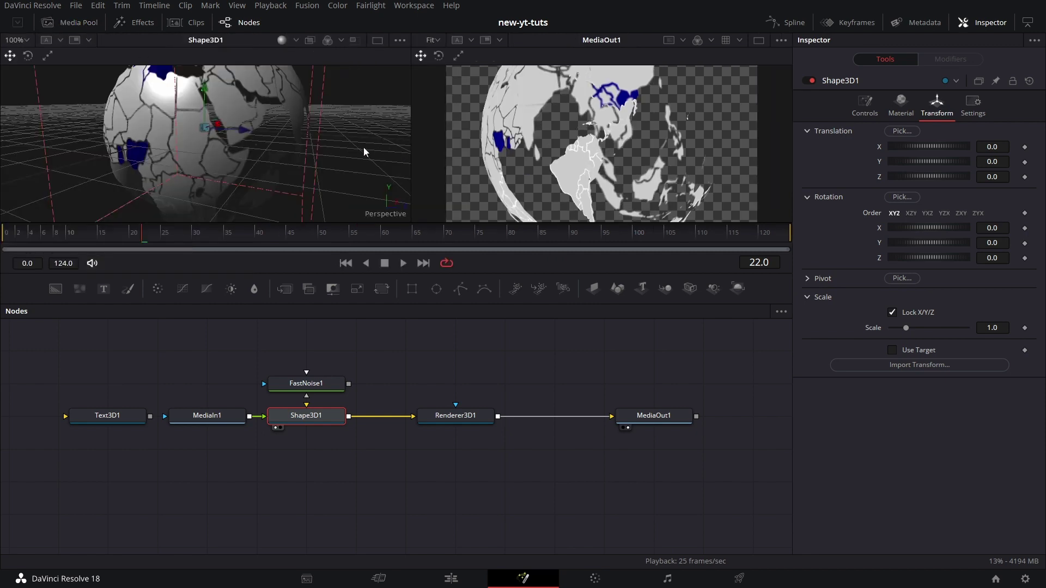
{"action": "left_click_drag", "start_coordinate": [942, 244], "coordinate": [870, 226]}
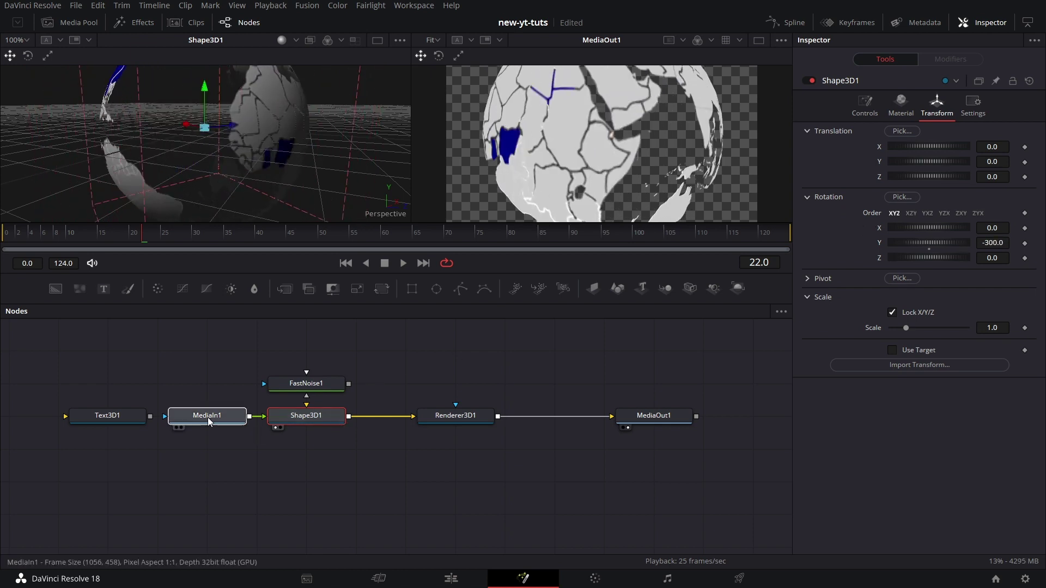
- Swap the world map for the FastNoise1 texture on Shape3D1 and make it a Cylinder
{"action": "left_click_drag", "start_coordinate": [208, 418], "coordinate": [163, 350]}
{"action": "left_click_drag", "start_coordinate": [262, 415], "coordinate": [256, 412]}
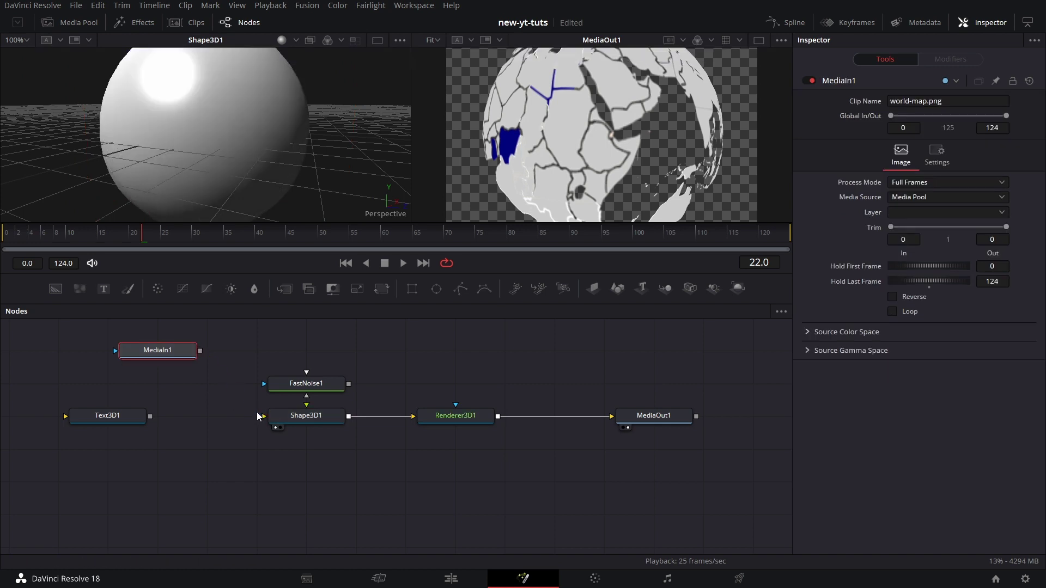
{"action": "left_click_drag", "start_coordinate": [349, 384], "coordinate": [313, 414]}
{"action": "left_click", "coordinate": [313, 414]}
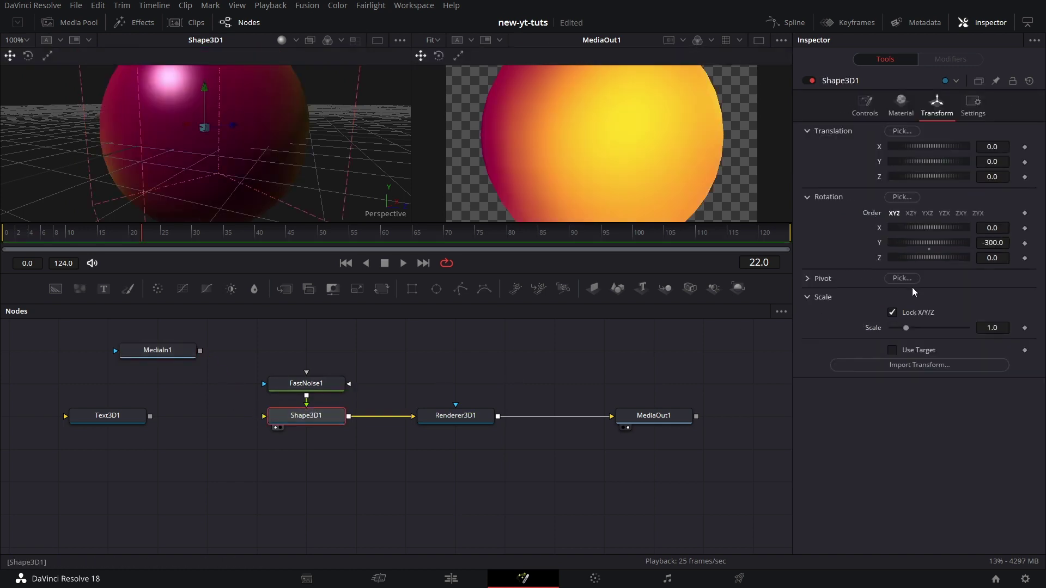
{"action": "left_click", "coordinate": [864, 104]}
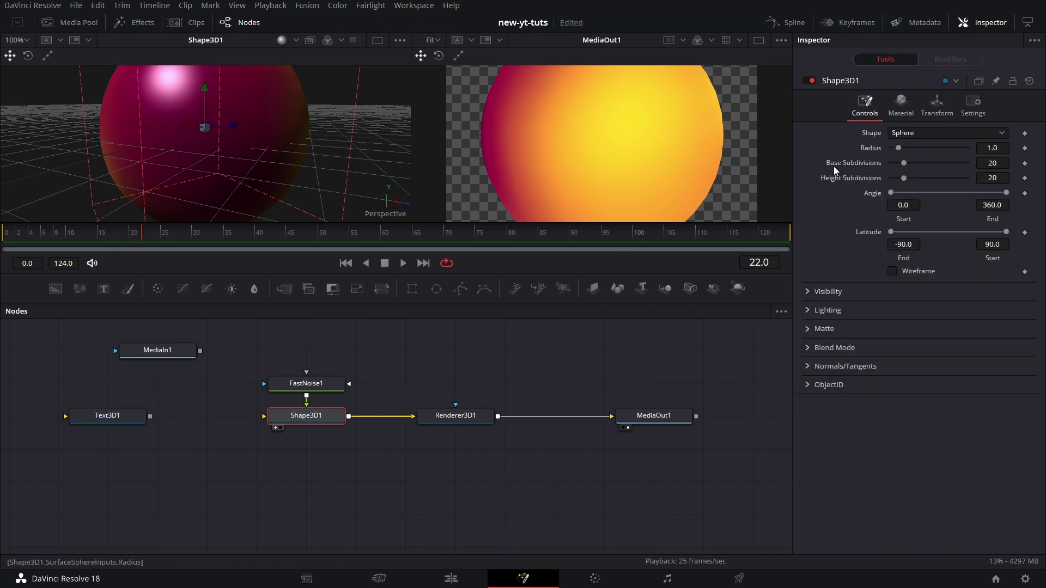
{"action": "left_click", "coordinate": [954, 133]}
{"action": "left_click", "coordinate": [931, 187]}
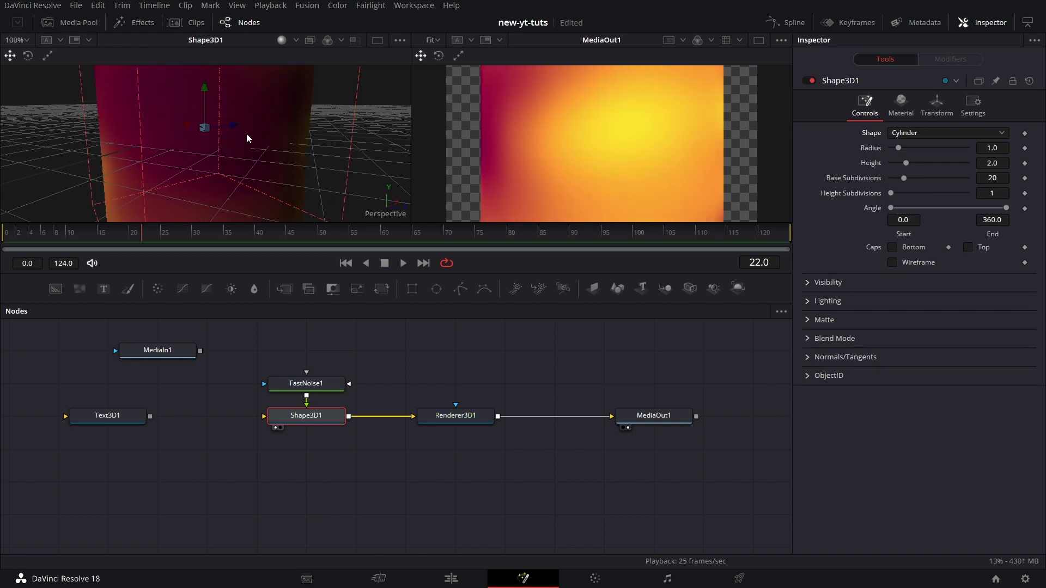
- Give the cylinder radius 1.1, height 2.44, angle end 118, with bottom and top caps
{"action": "scroll", "coordinate": [247, 133], "scroll_direction": "down", "scroll_amount": 3}
{"action": "scroll", "coordinate": [247, 133], "scroll_direction": "up", "scroll_amount": 2}
{"action": "left_click_drag", "start_coordinate": [246, 136], "coordinate": [194, 109]}
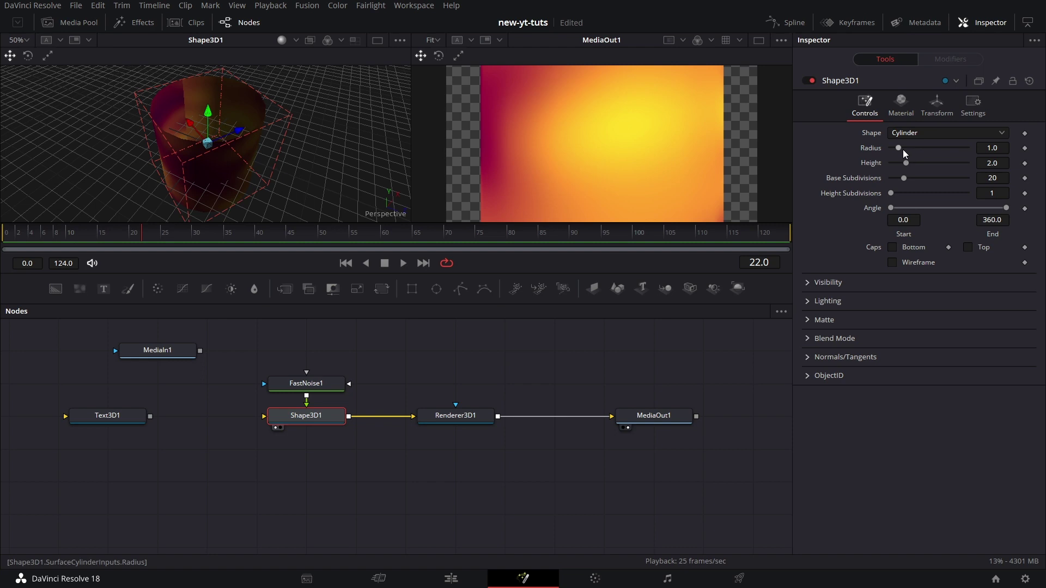
{"action": "left_click_drag", "start_coordinate": [898, 150], "coordinate": [910, 165]}
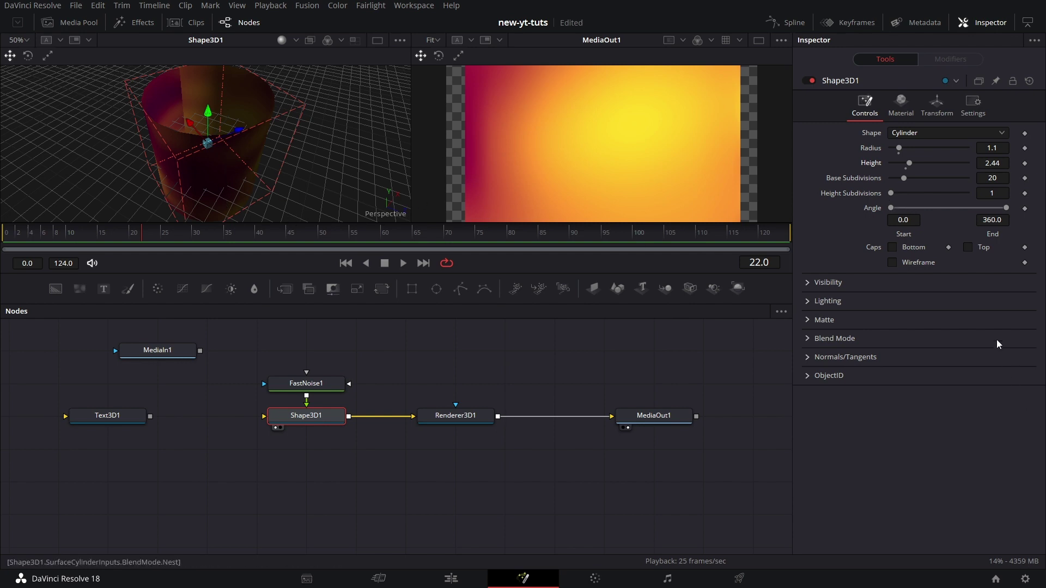
{"action": "left_click_drag", "start_coordinate": [1005, 210], "coordinate": [974, 212]}
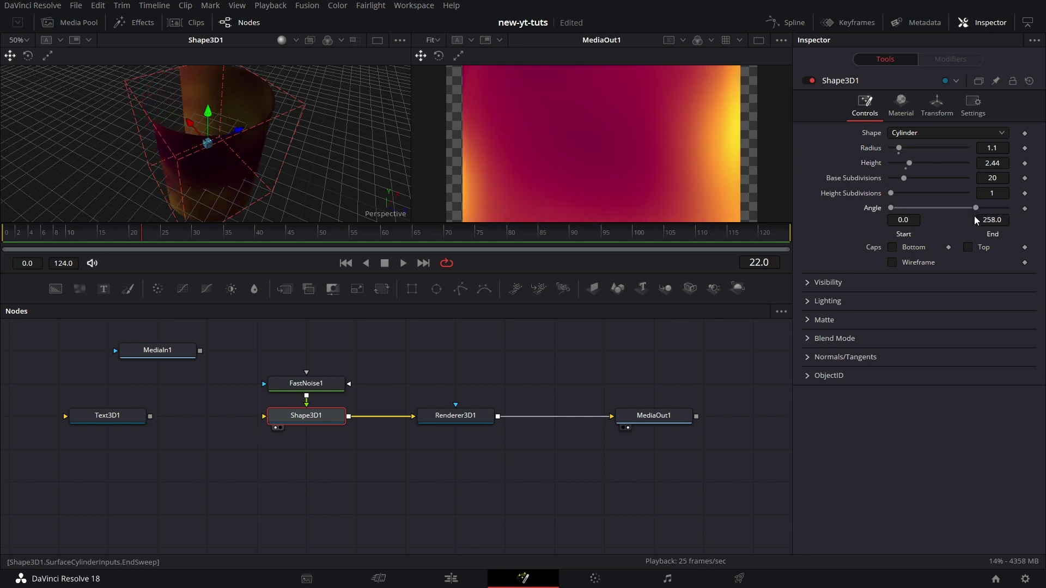
{"action": "left_click", "coordinate": [891, 247]}
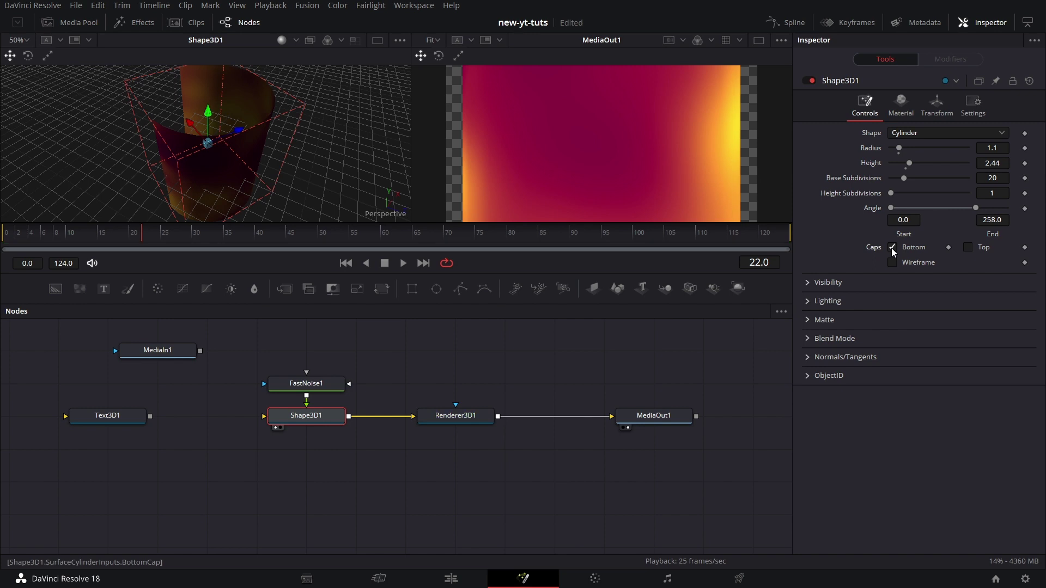
{"action": "left_click", "coordinate": [967, 247]}
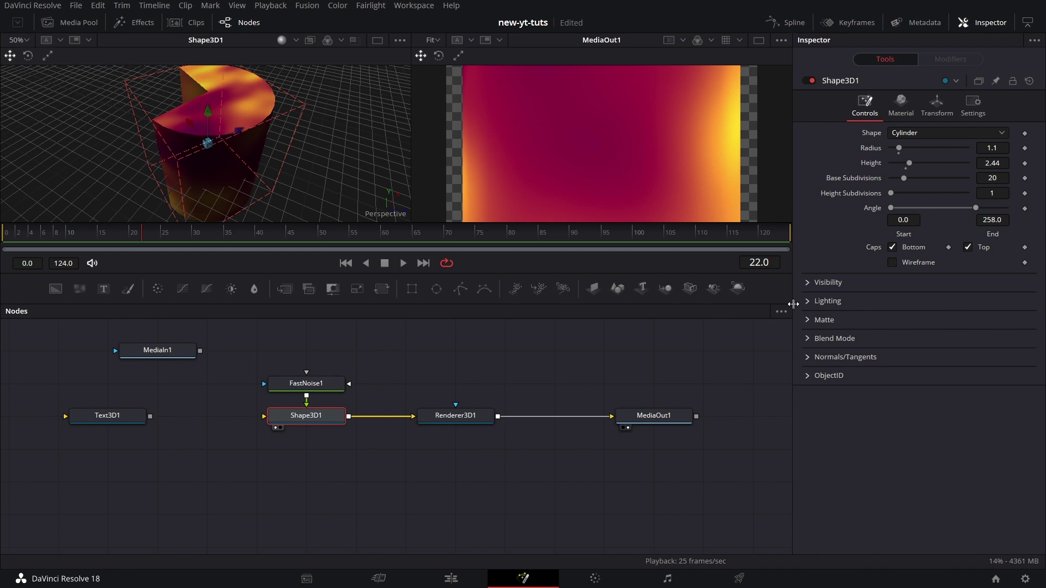
{"action": "left_click_drag", "start_coordinate": [974, 208], "coordinate": [932, 204]}
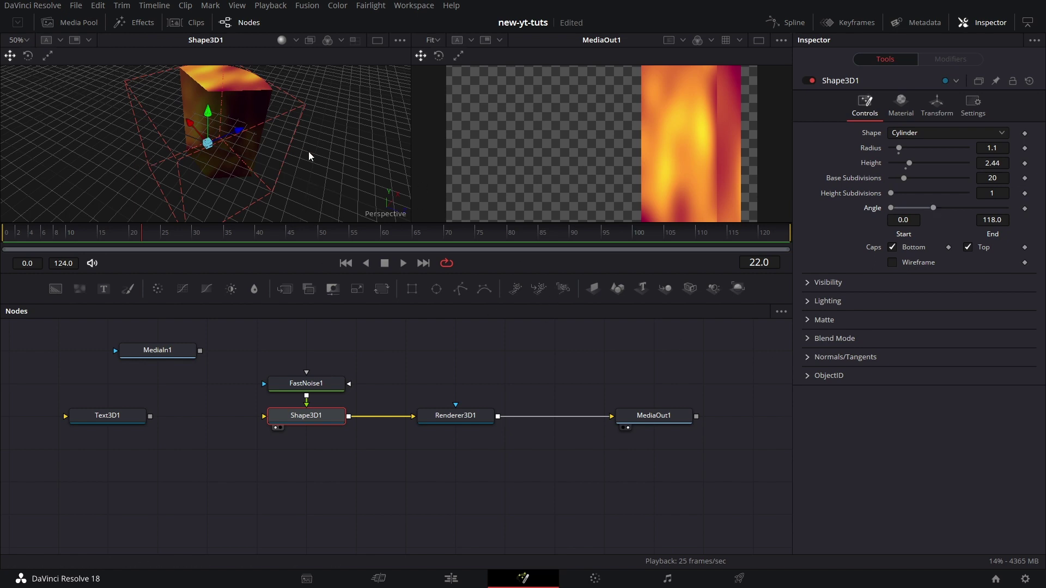
{"action": "left_click_drag", "start_coordinate": [239, 110], "coordinate": [224, 78]}
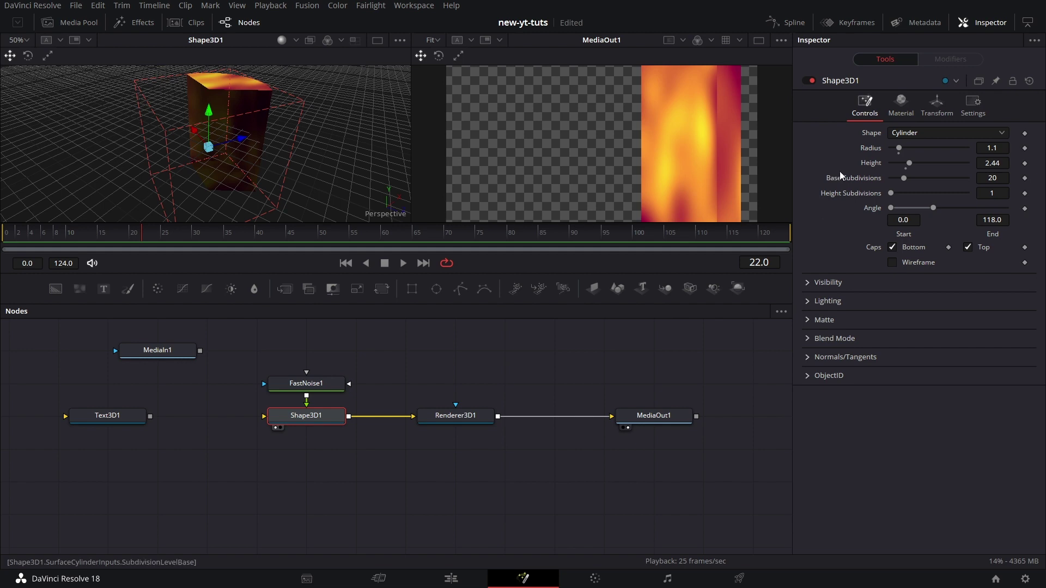
- Make Shape3D1 a cone with top radius 0.47, height 0.63 and a capped top
{"action": "left_click", "coordinate": [920, 133]}
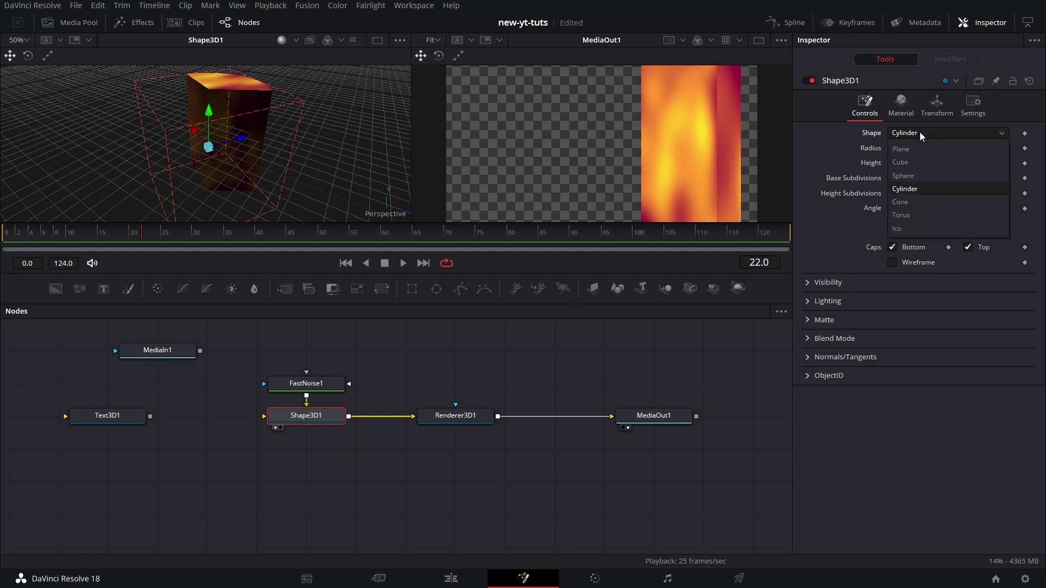
{"action": "left_click", "coordinate": [910, 204]}
{"action": "left_click_drag", "start_coordinate": [290, 148], "coordinate": [298, 148]}
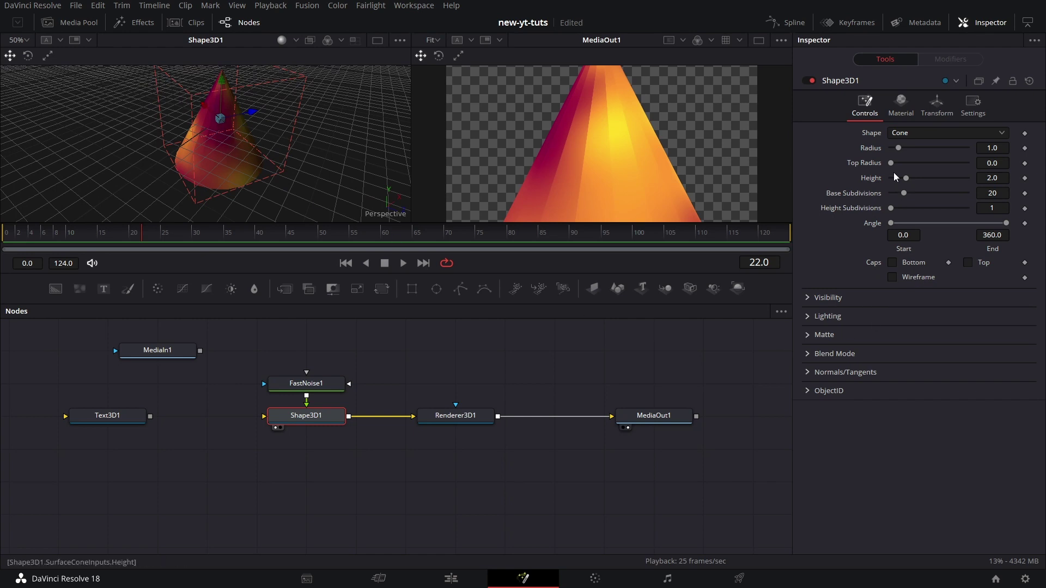
{"action": "mouse_move", "coordinate": [891, 166]}
{"action": "left_mouse_down"}
{"action": "mouse_move", "coordinate": [911, 168]}
{"action": "mouse_move", "coordinate": [894, 166]}
{"action": "mouse_move", "coordinate": [905, 178]}
{"action": "mouse_move", "coordinate": [895, 178]}
{"action": "left_mouse_up"}
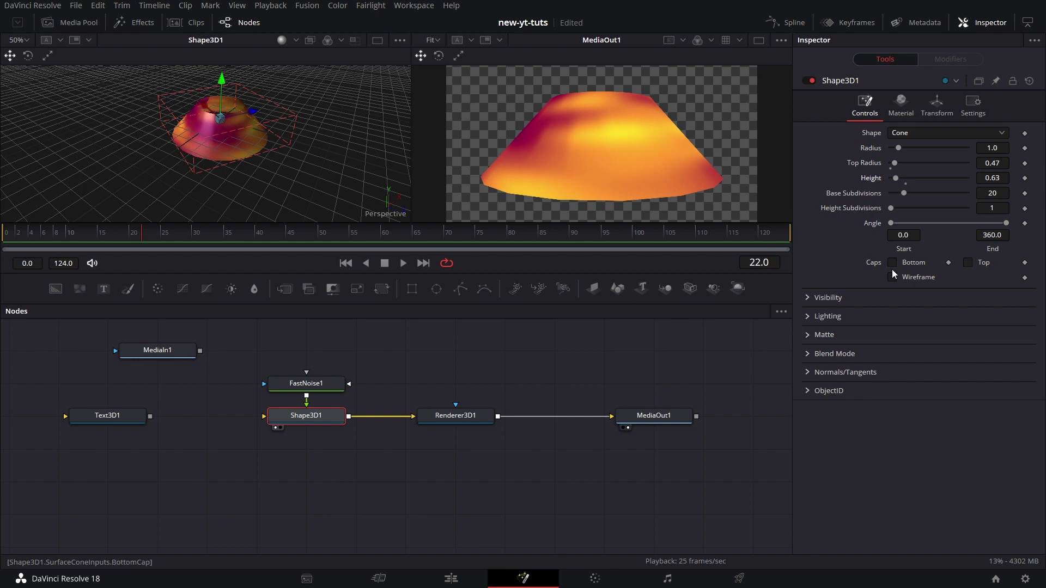
{"action": "left_click", "coordinate": [968, 263]}
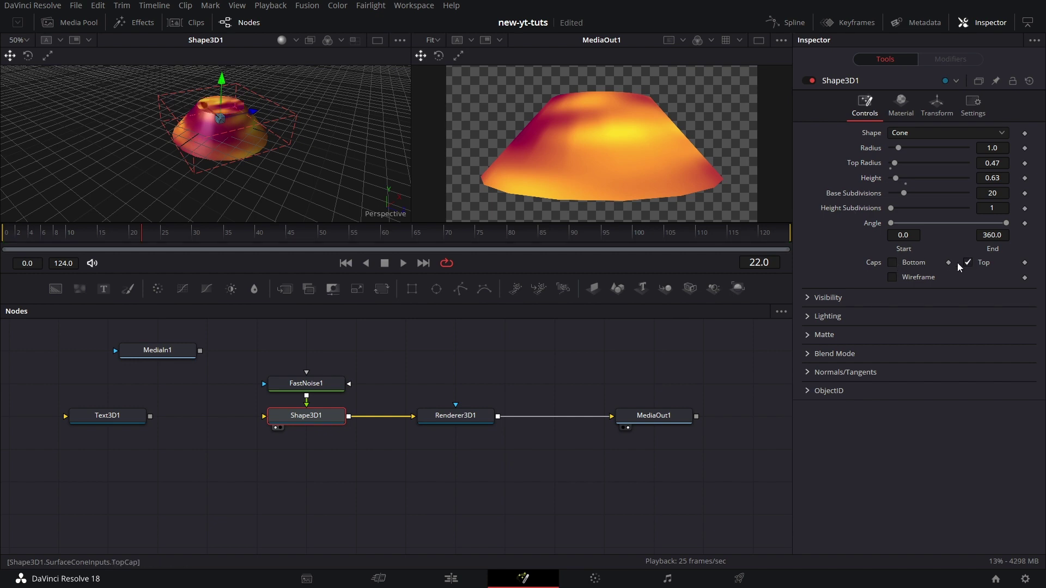
{"action": "left_click", "coordinate": [893, 263]}
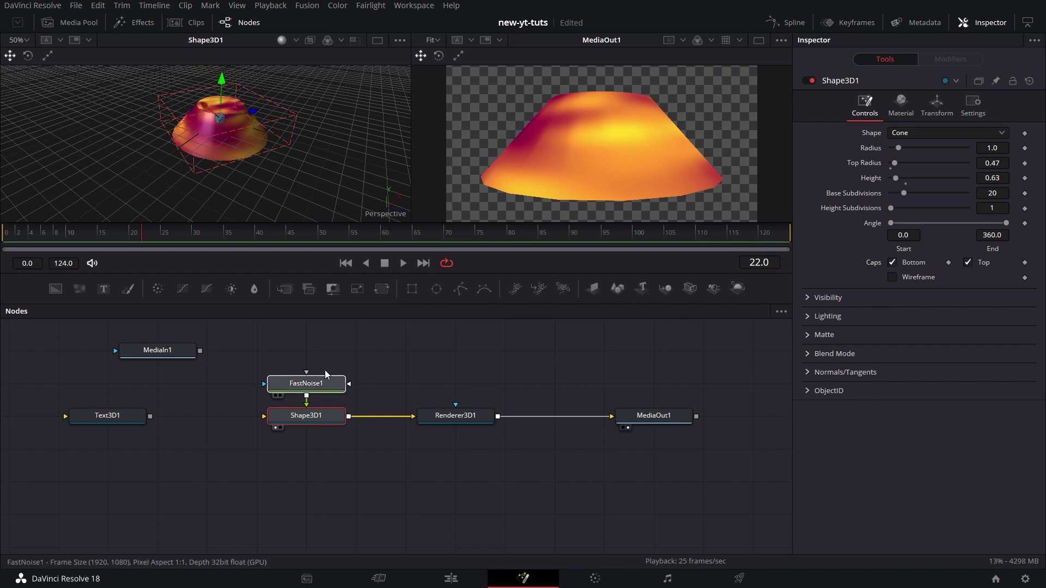
{"action": "left_click", "coordinate": [324, 377]}
{"action": "left_click_drag", "start_coordinate": [325, 377], "coordinate": [325, 345]}
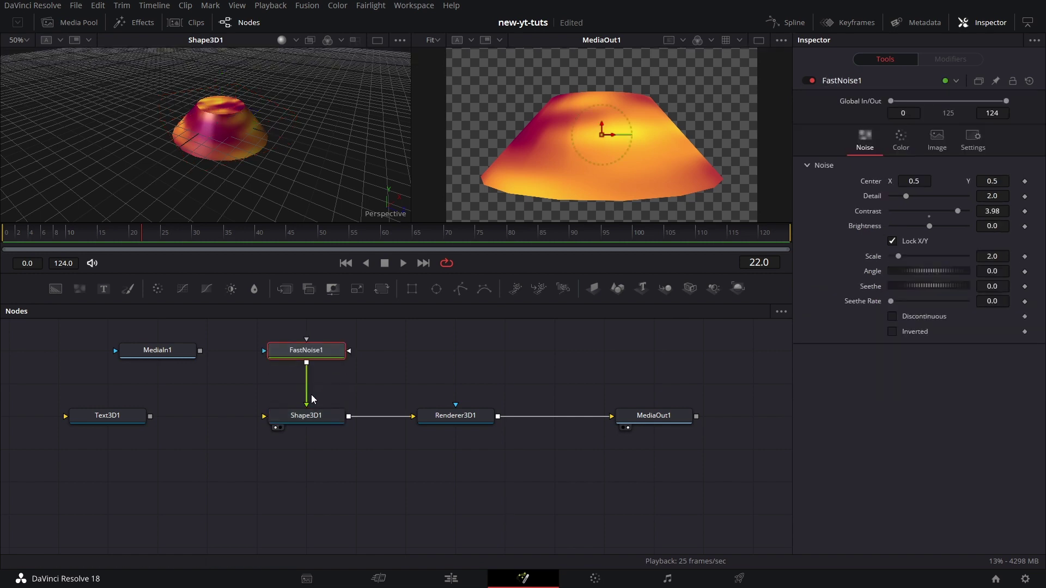
{"action": "left_click_drag", "start_coordinate": [306, 399], "coordinate": [216, 162]}
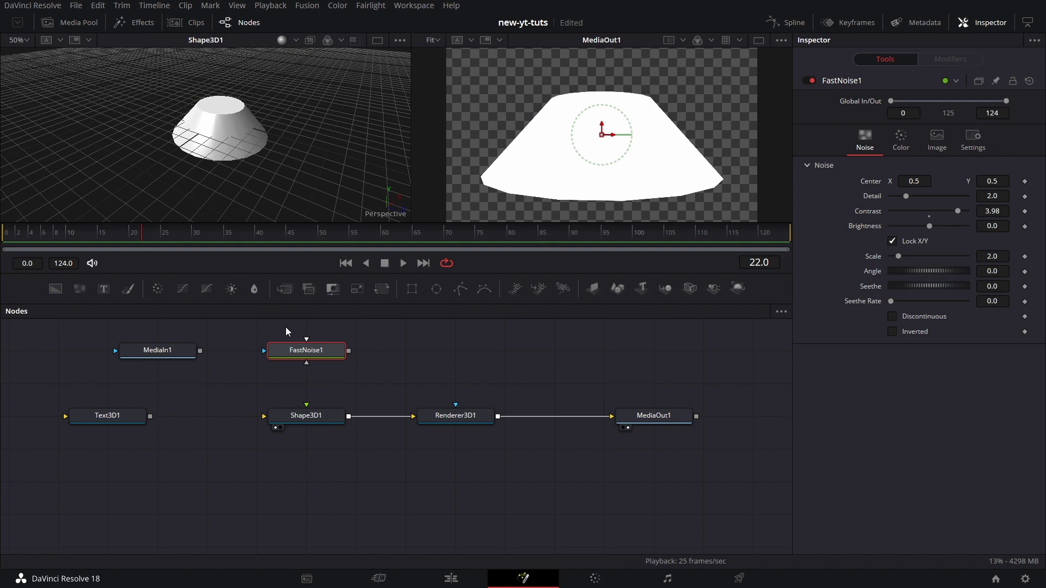
{"action": "left_click_drag", "start_coordinate": [349, 351], "coordinate": [309, 414]}
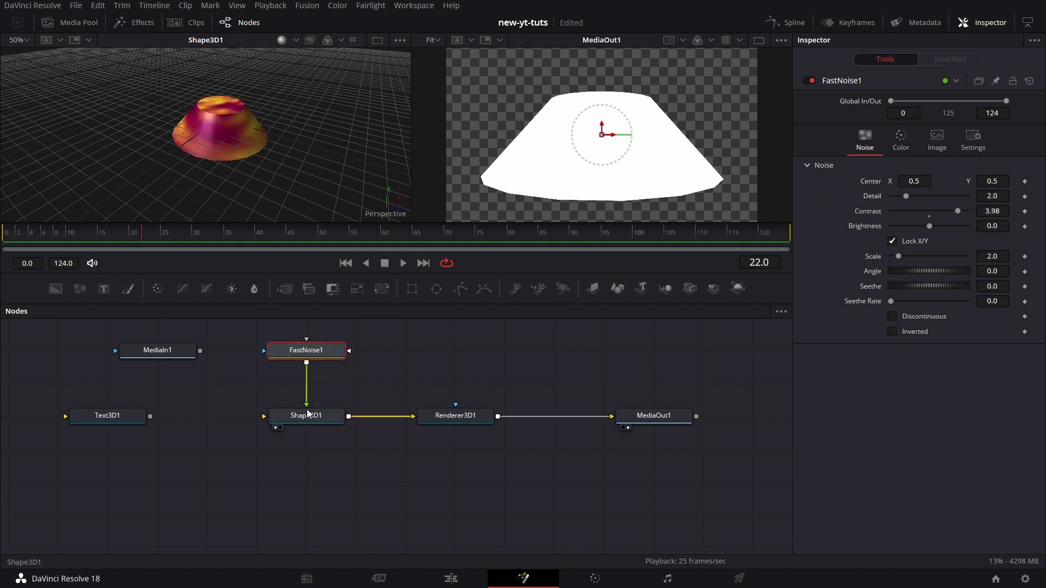
{"action": "left_click_drag", "start_coordinate": [317, 352], "coordinate": [317, 385]}
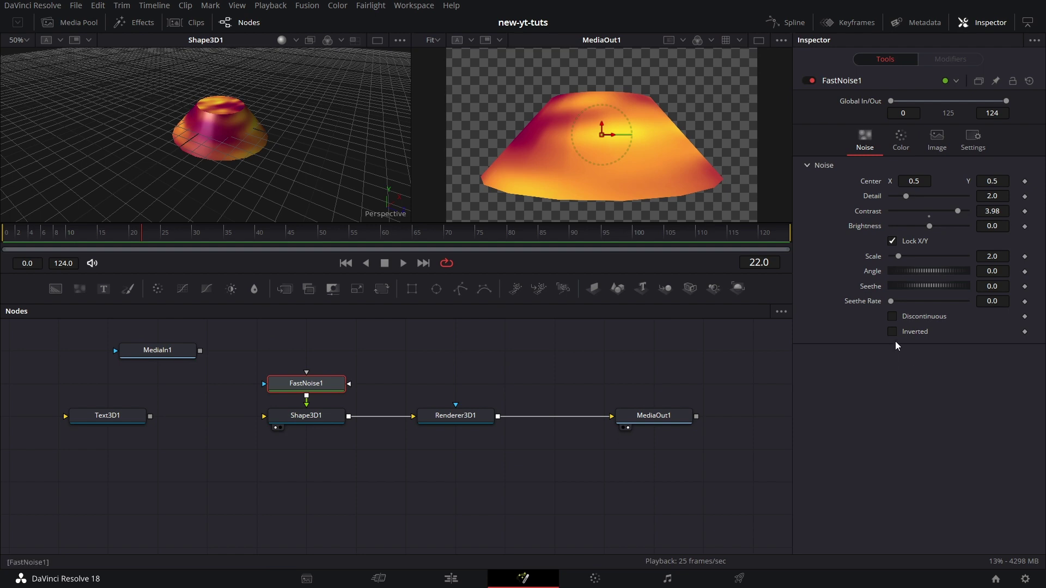
- Switch the Shape3D1 node from a cone to a torus
{"action": "left_click", "coordinate": [329, 417]}
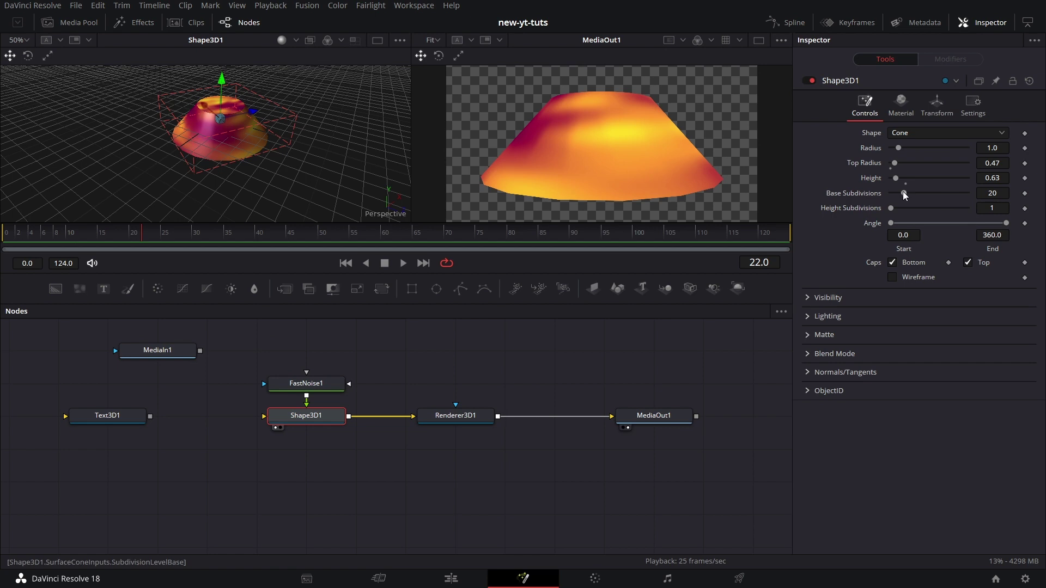
{"action": "left_click", "coordinate": [937, 132]}
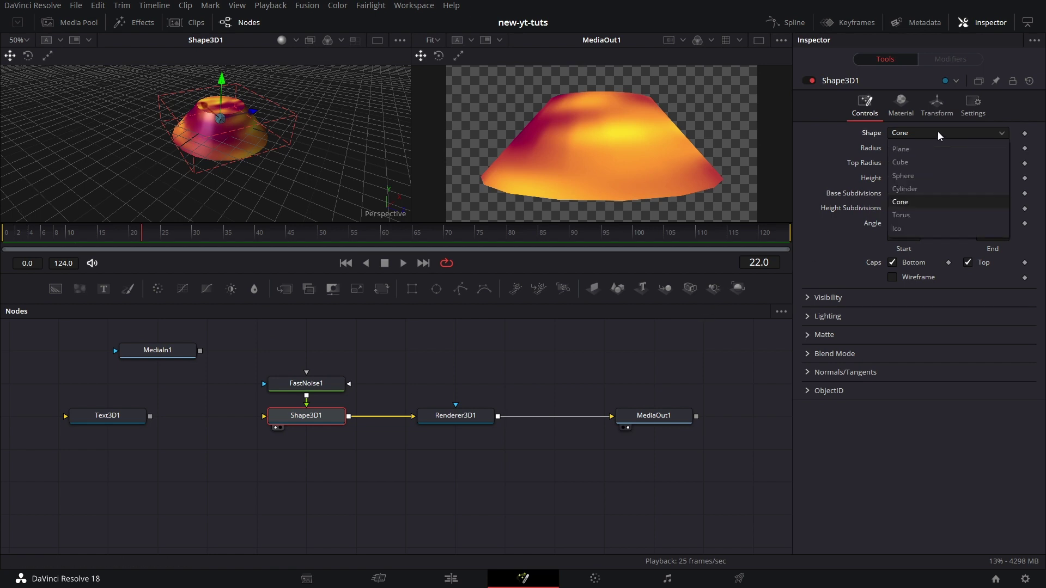
{"action": "left_click", "coordinate": [918, 211]}
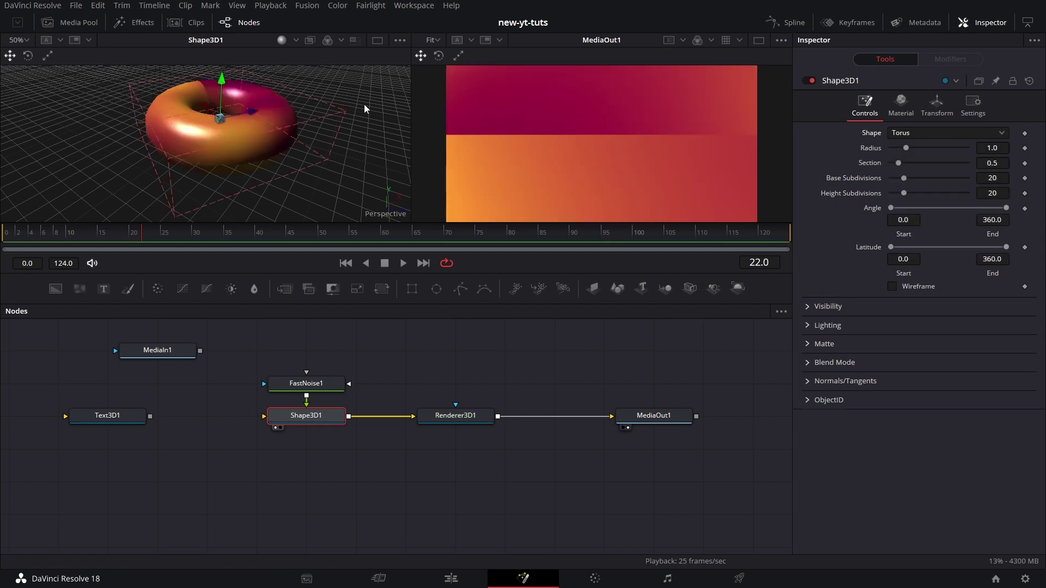
{"action": "left_click_drag", "start_coordinate": [302, 124], "coordinate": [233, 145]}
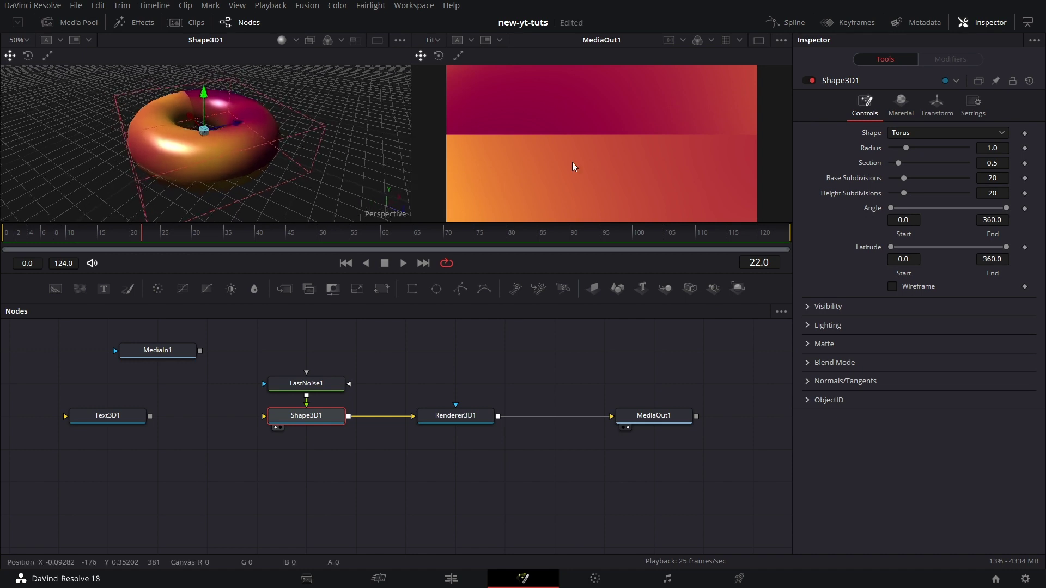
- Set torus radius 1.339, 100 subdivisions, angle end 286 and latitude start 176
{"action": "left_click_drag", "start_coordinate": [902, 151], "coordinate": [966, 178]}
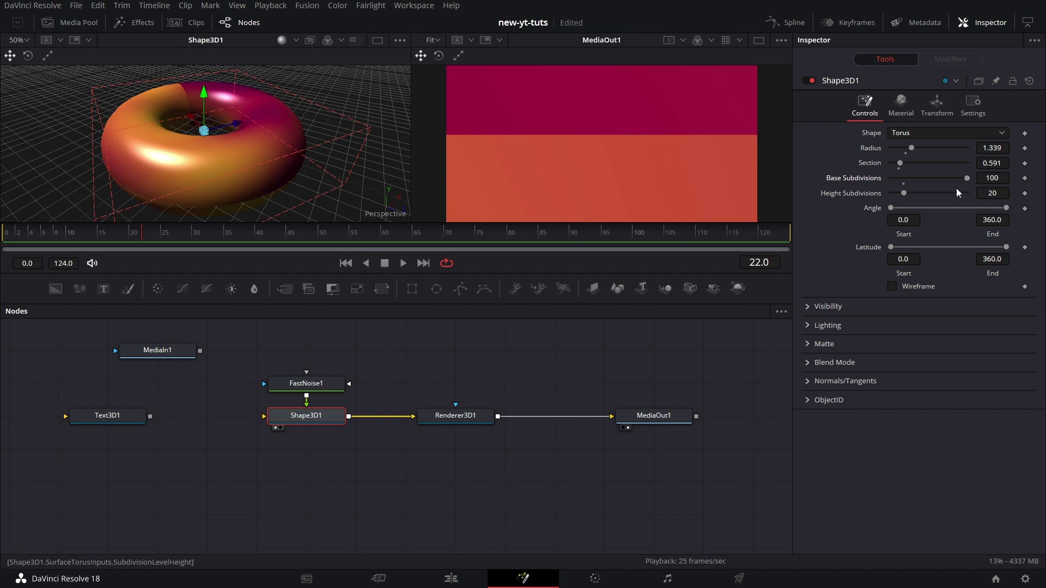
{"action": "left_click_drag", "start_coordinate": [904, 193], "coordinate": [936, 193]}
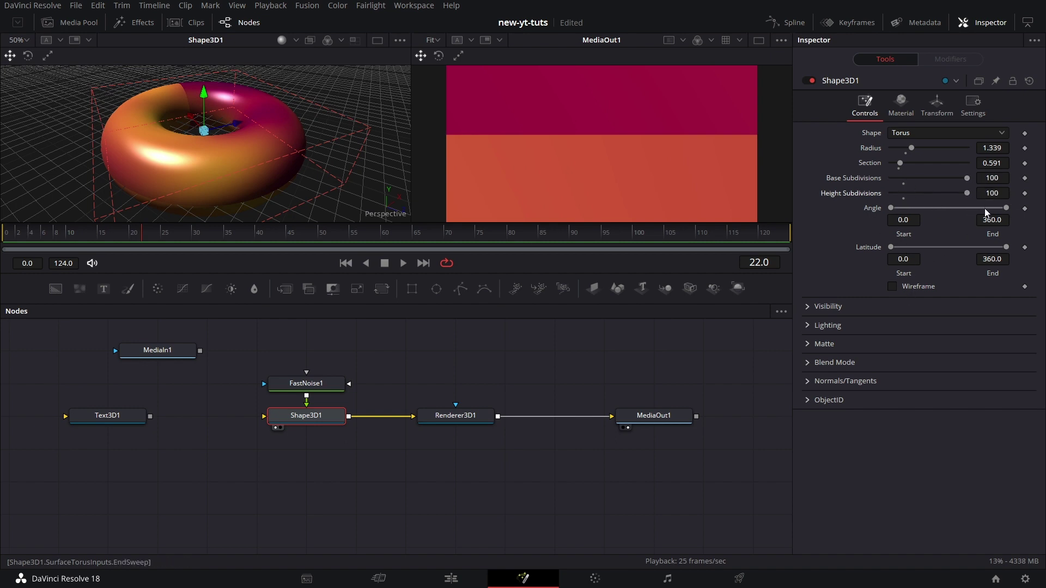
{"action": "left_click_drag", "start_coordinate": [1005, 208], "coordinate": [983, 207]}
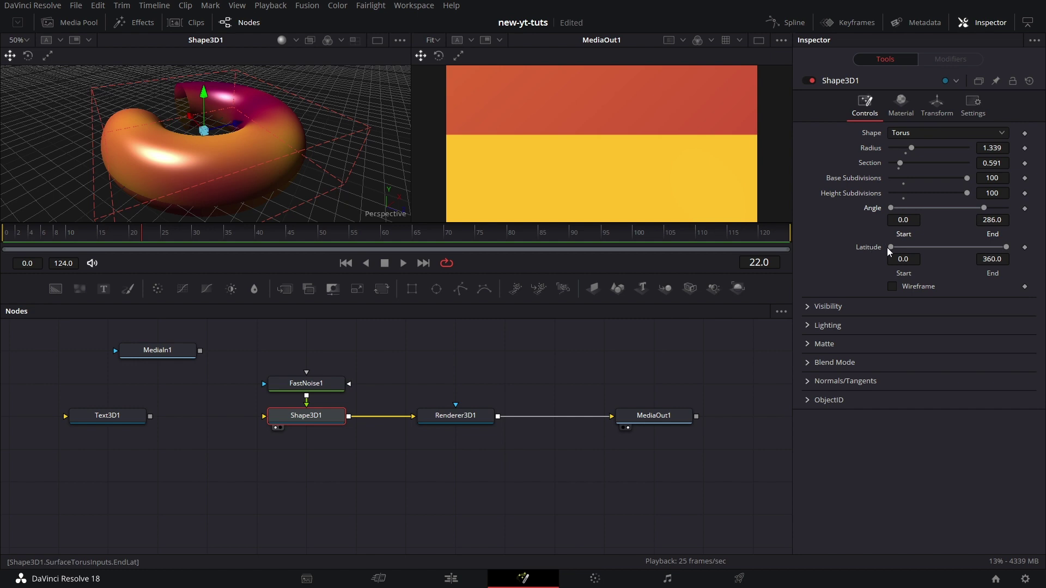
{"action": "left_click_drag", "start_coordinate": [890, 247], "coordinate": [903, 245]}
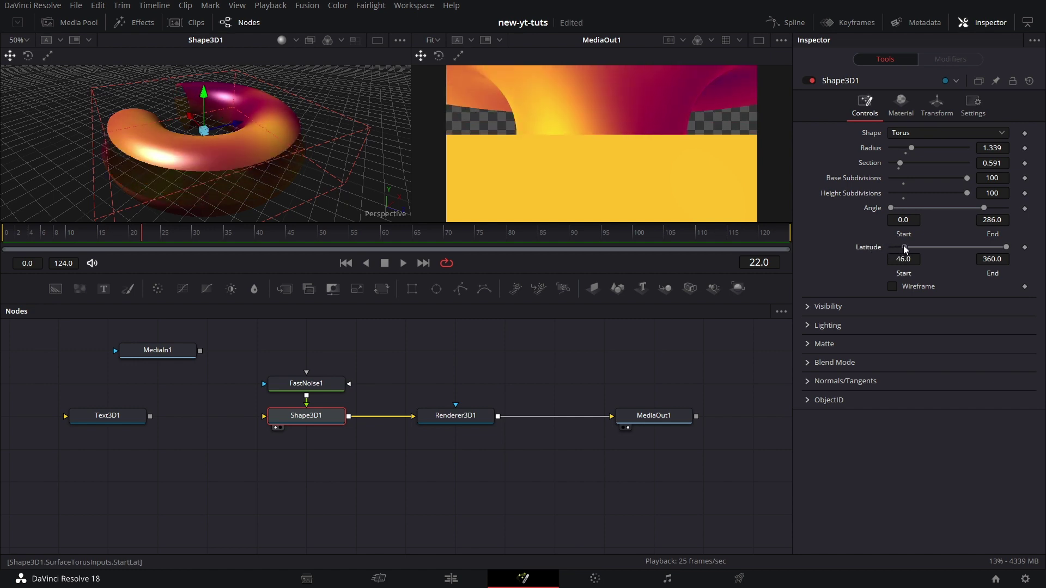
{"action": "left_click_drag", "start_coordinate": [899, 245], "coordinate": [971, 244]}
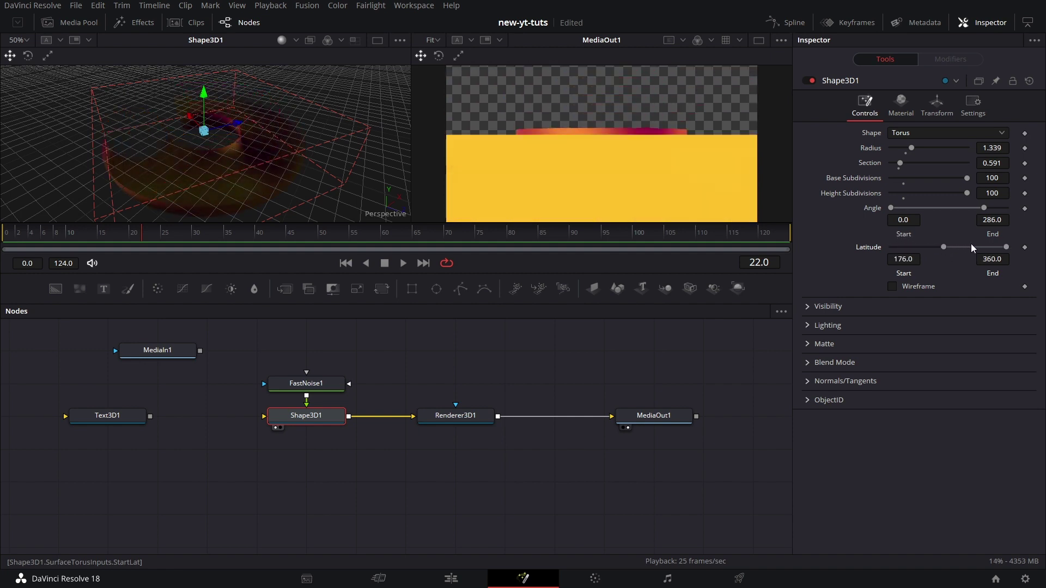
- Change the shape to an Ico with size 0.94 and 1 subdivision, and enlarge the viewers
{"action": "left_click", "coordinate": [954, 131]}
{"action": "left_click", "coordinate": [903, 232]}
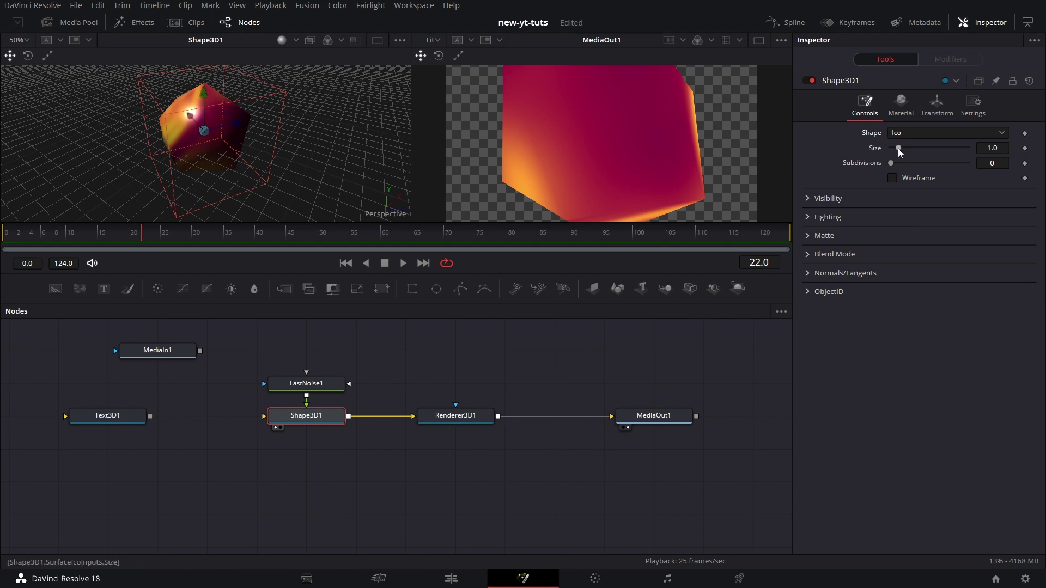
{"action": "left_click_drag", "start_coordinate": [897, 148], "coordinate": [967, 163]}
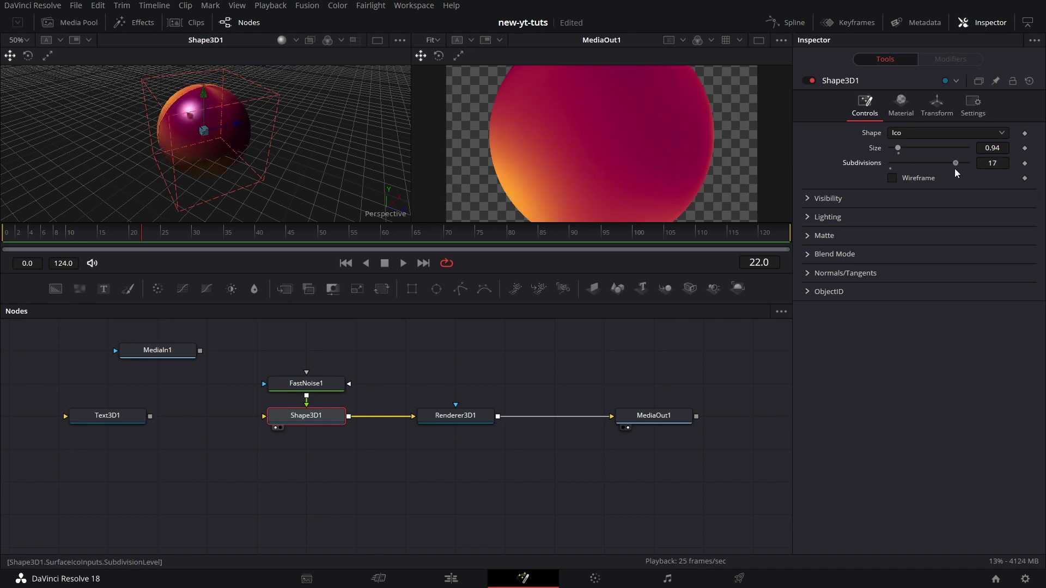
{"action": "left_click_drag", "start_coordinate": [942, 170], "coordinate": [893, 165]}
{"action": "left_click_drag", "start_coordinate": [535, 275], "coordinate": [539, 321]}
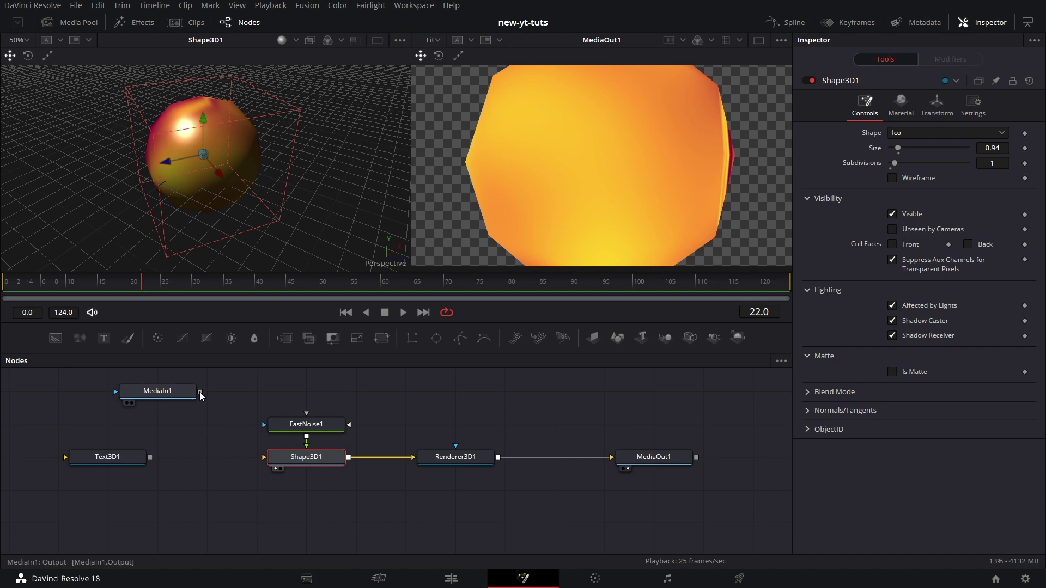
- Connect MediaIn1's world map to Shape3D1, switch it to Sphere, and reposition MediaIn1
{"action": "left_click_drag", "start_coordinate": [200, 391], "coordinate": [288, 456]}
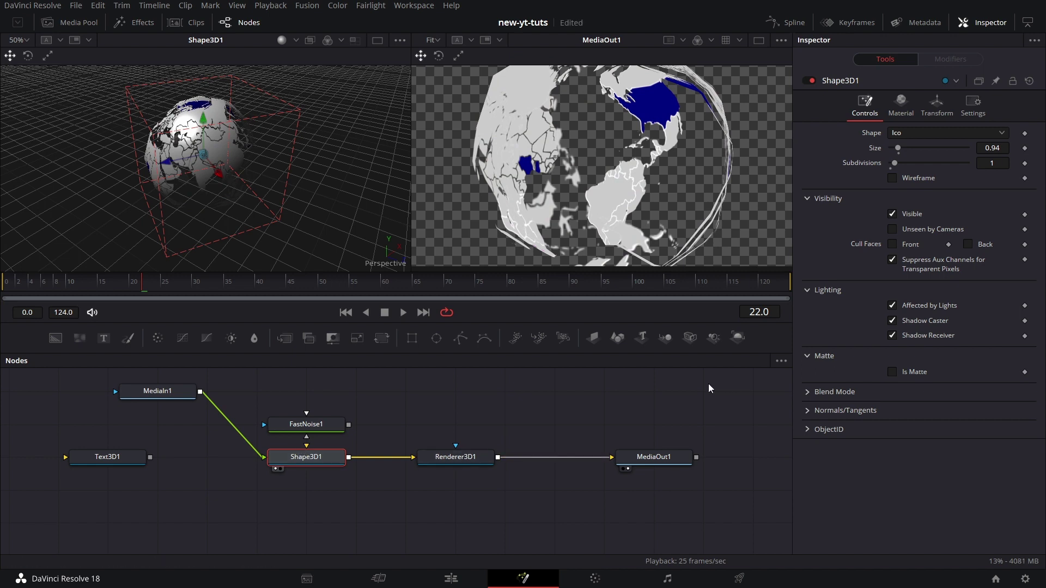
{"action": "left_click", "coordinate": [914, 132]}
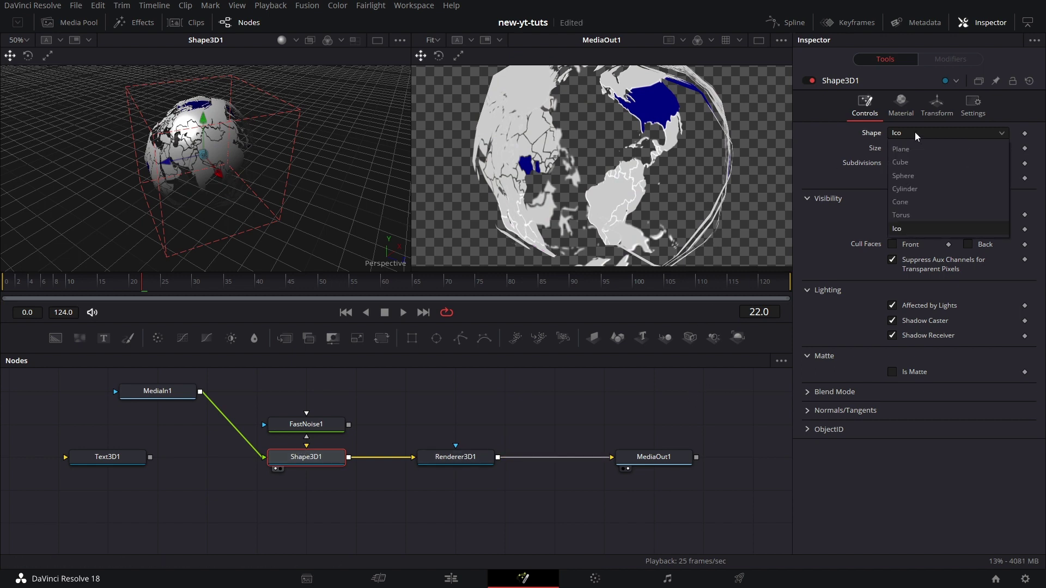
{"action": "left_click", "coordinate": [907, 176]}
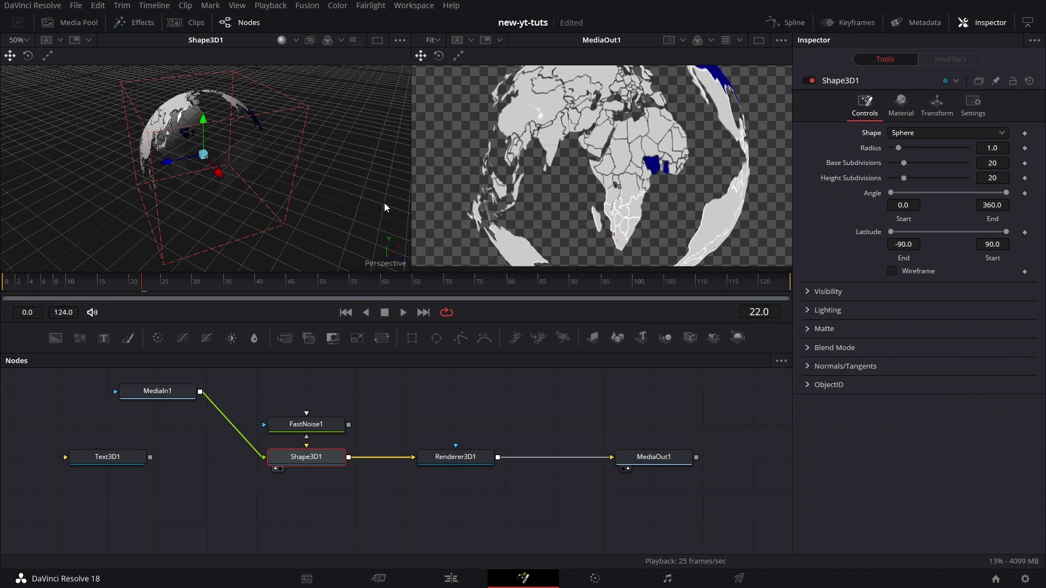
{"action": "left_click_drag", "start_coordinate": [182, 392], "coordinate": [220, 452]}
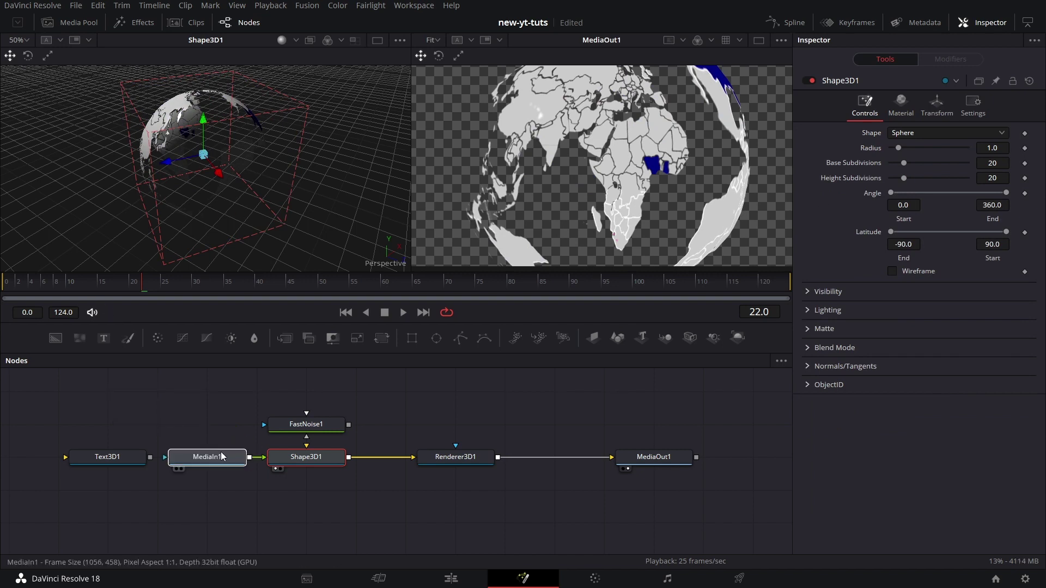
- Keyframe Shape3D1's Rotation Y at 0 on frame 0 and 30 on frame 20
{"action": "left_click", "coordinate": [325, 455]}
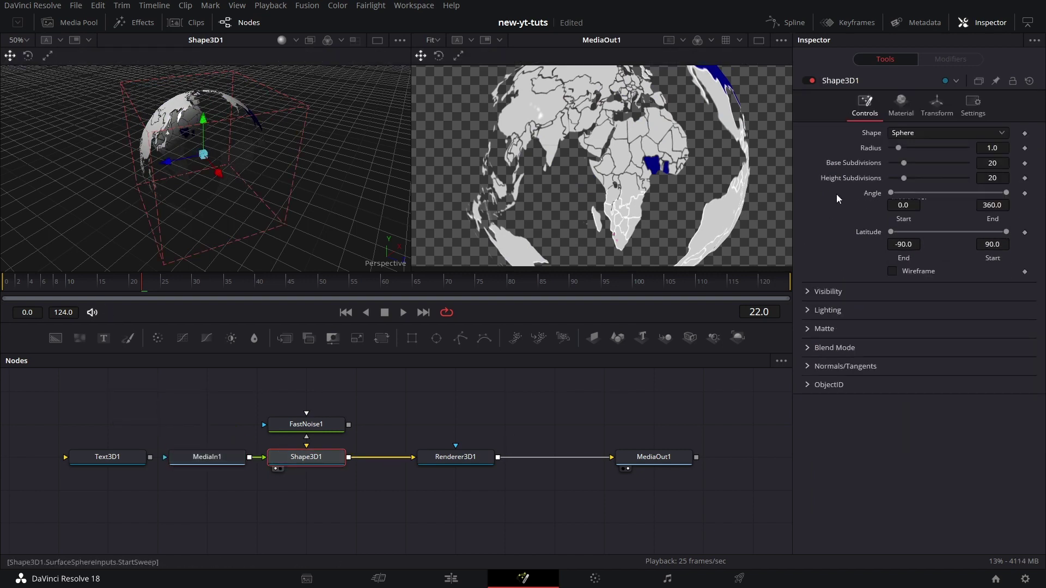
{"action": "left_click", "coordinate": [946, 114]}
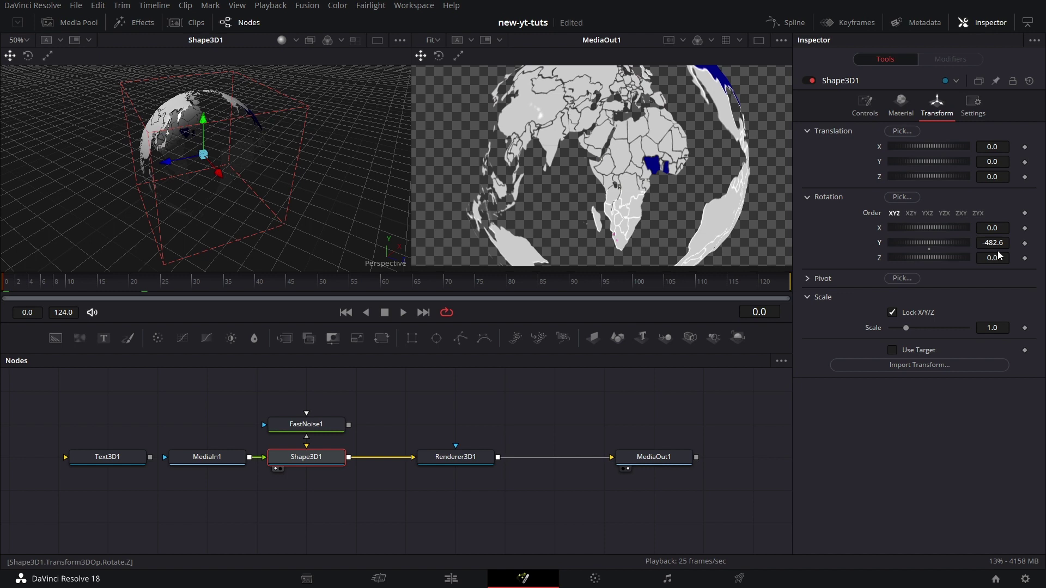
{"action": "double_click", "coordinate": [879, 243]}
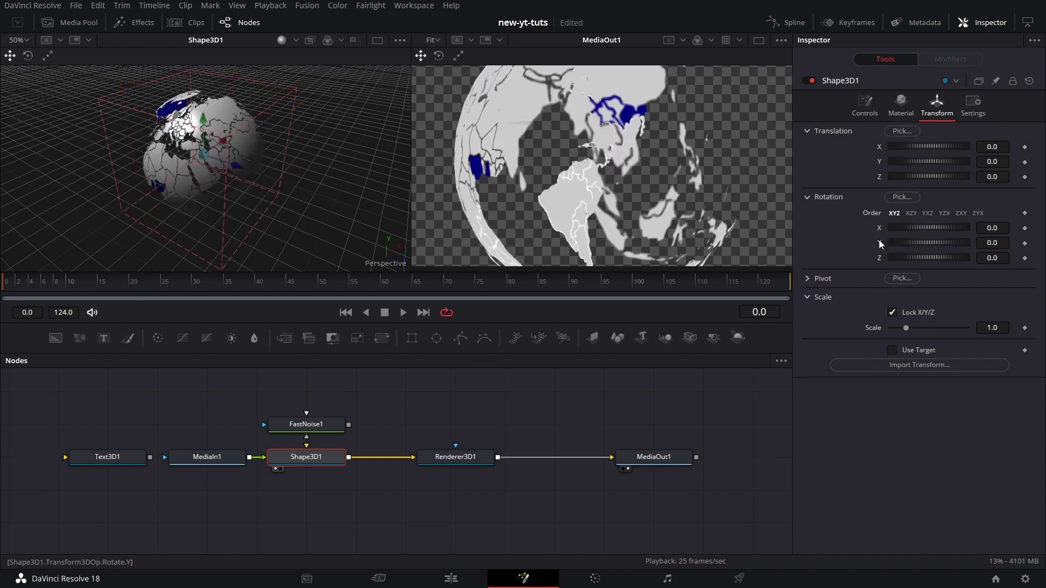
{"action": "left_click", "coordinate": [1025, 242]}
{"action": "left_click", "coordinate": [999, 240]}
{"action": "type", "text": "3"}
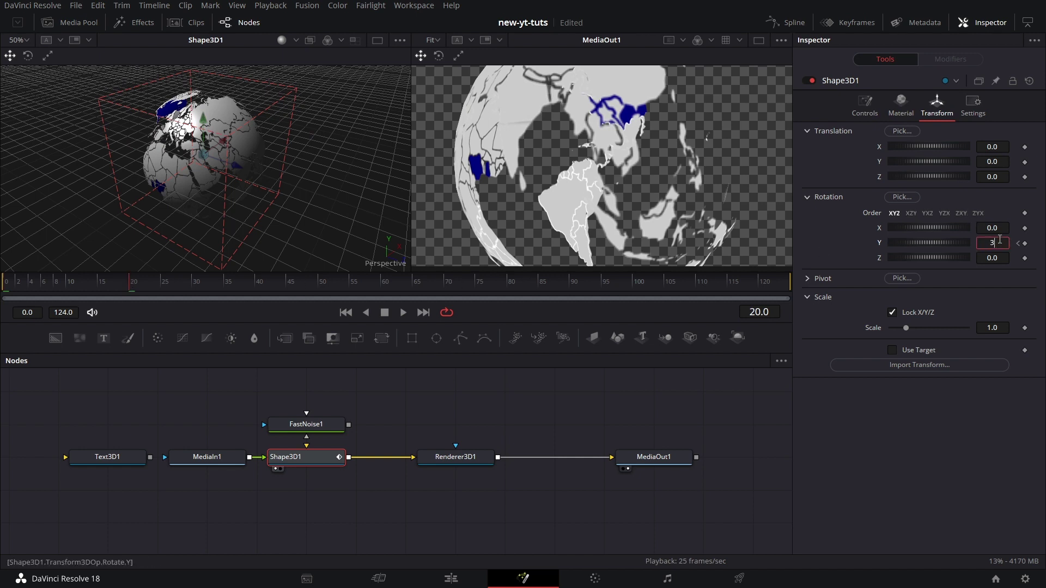
{"action": "type", "text": "0"}
{"action": "key", "text": "Return"}
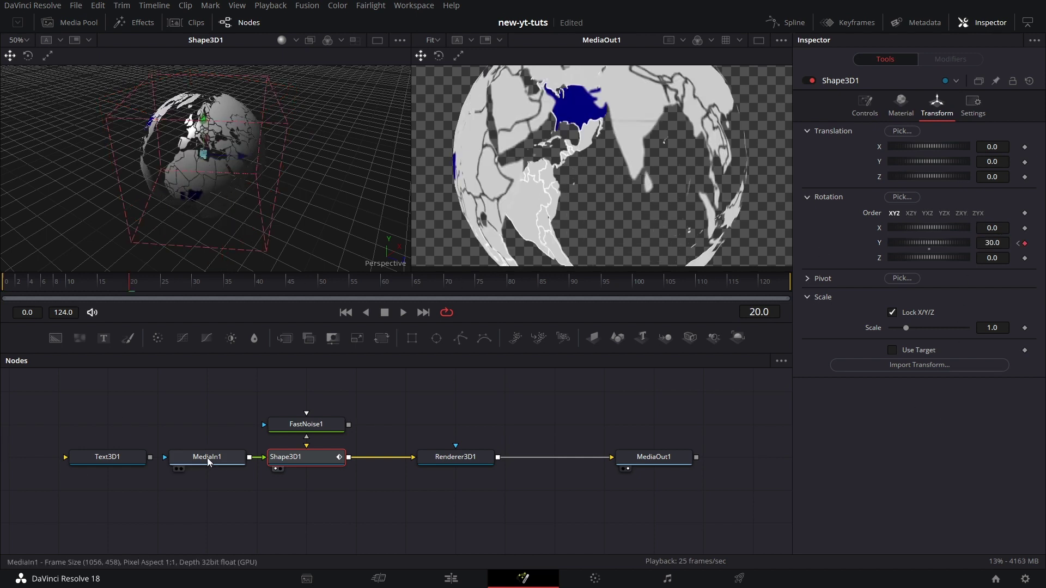
- In the Spline editor, make the Y Rotation curve linear with continuing extrapolation
{"action": "left_click", "coordinate": [784, 22]}
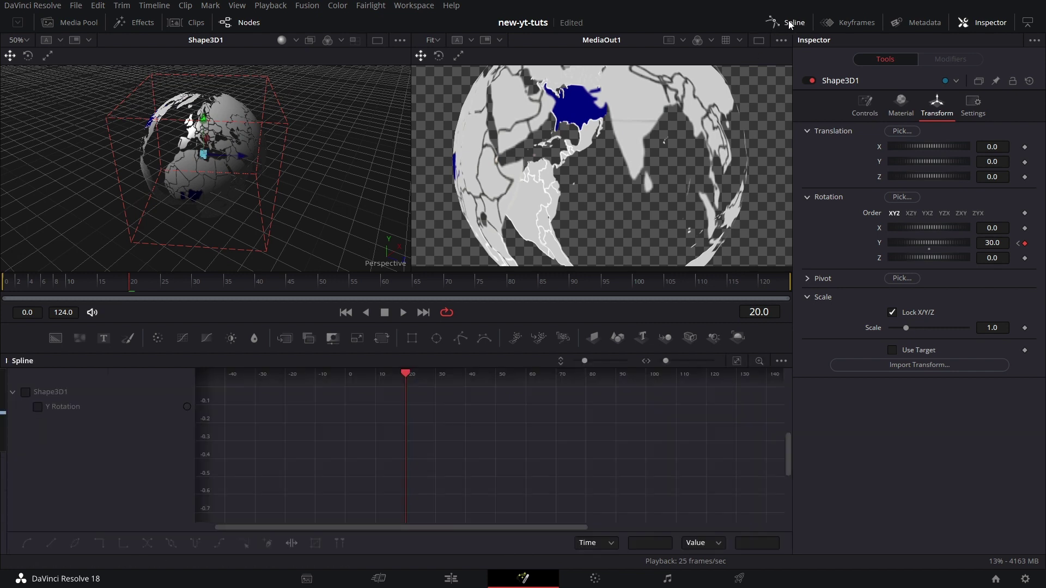
{"action": "left_click", "coordinate": [39, 407]}
{"action": "left_click", "coordinate": [737, 363]}
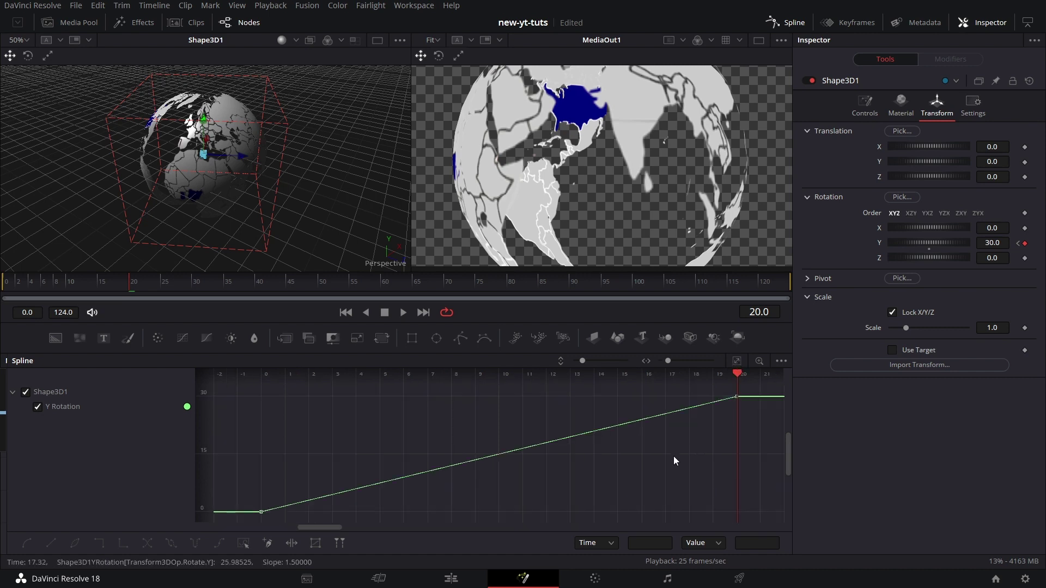
{"action": "left_click", "coordinate": [243, 543]}
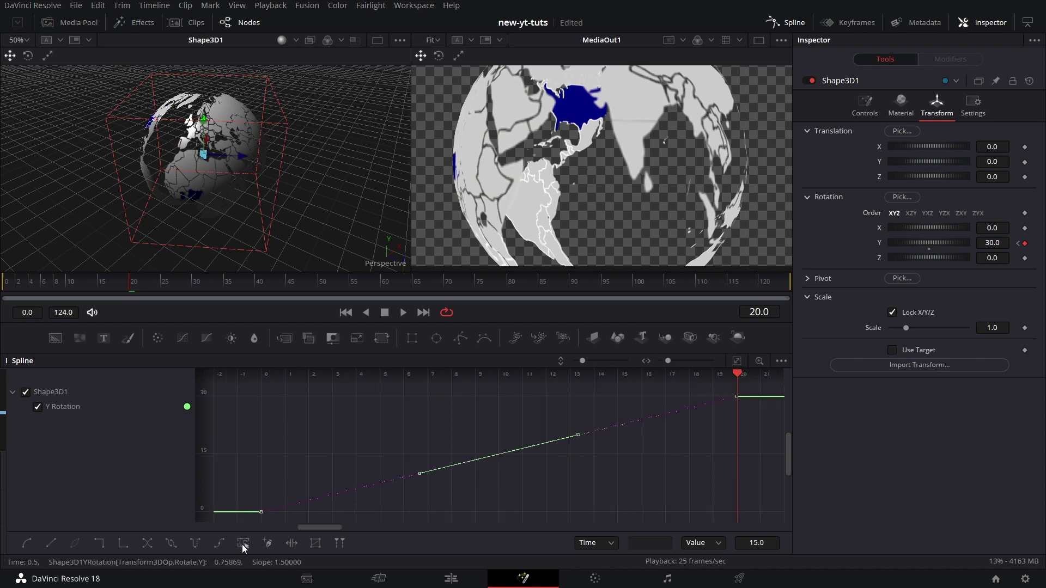
{"action": "left_click", "coordinate": [219, 542]}
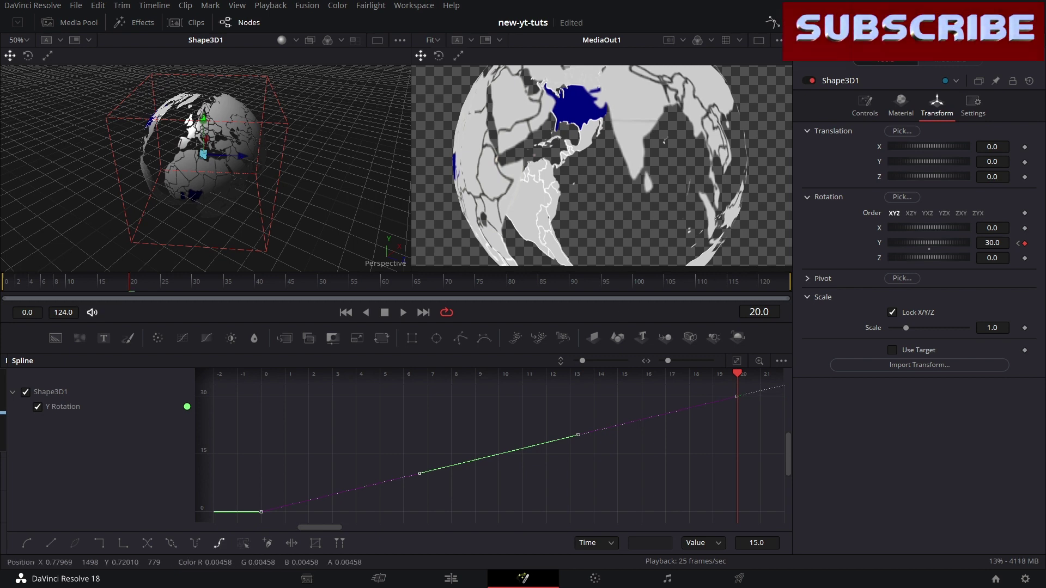
- Back in the node graph, play the rotating globe from the first frame
{"action": "left_click", "coordinate": [759, 39]}
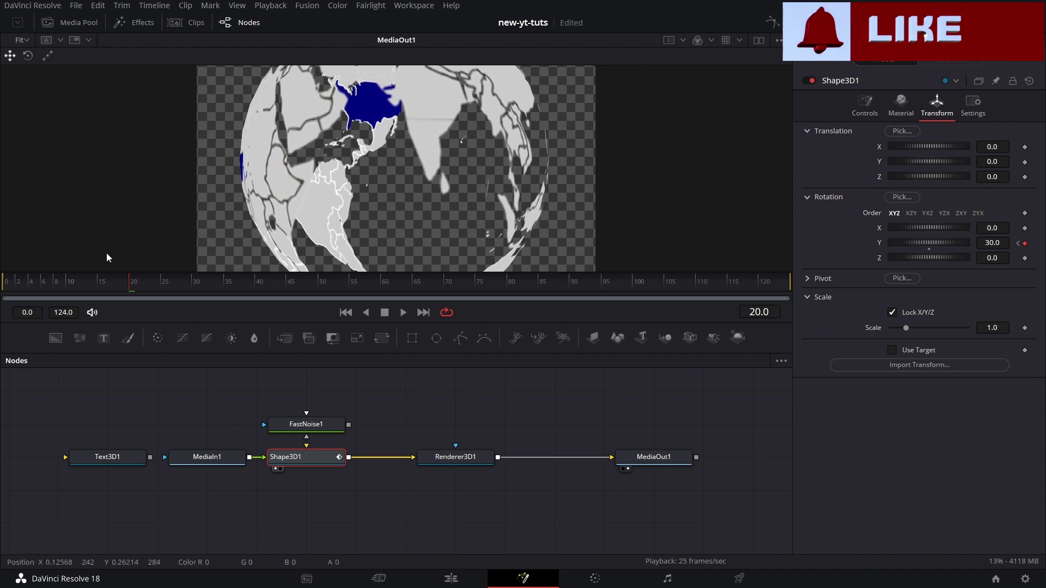
{"action": "left_click", "coordinate": [8, 290]}
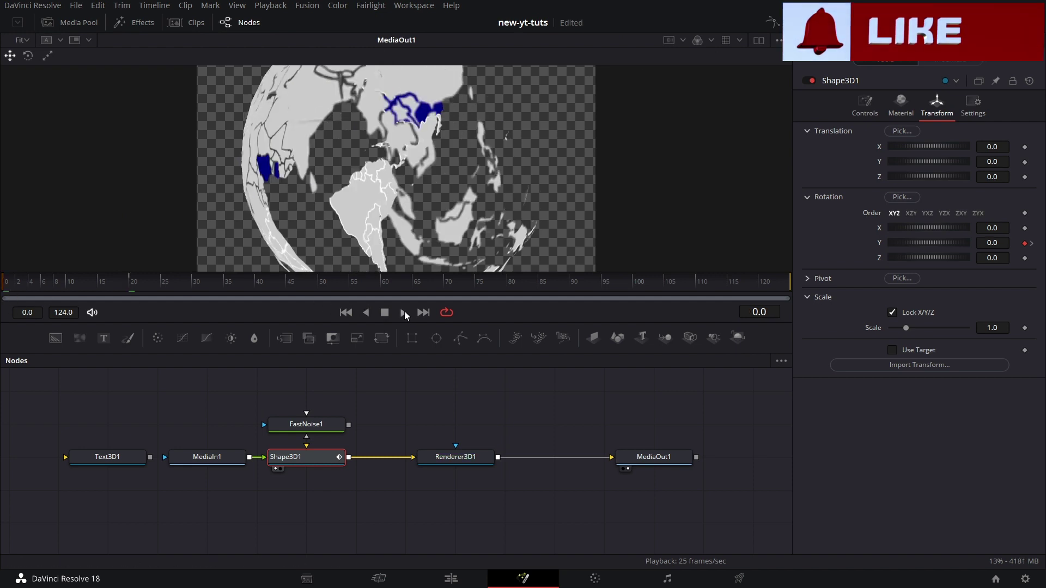
{"action": "left_click", "coordinate": [403, 312]}
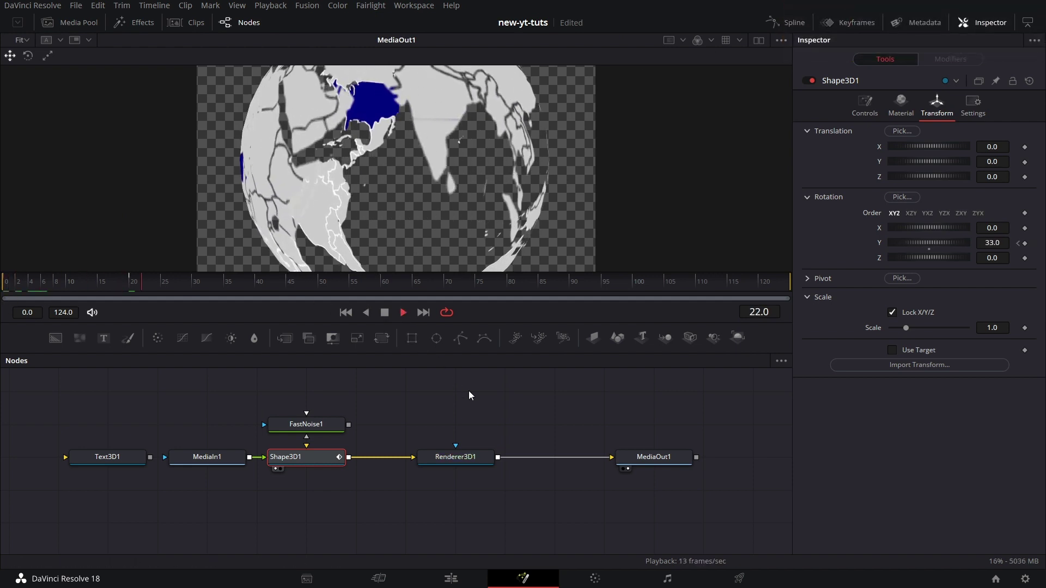